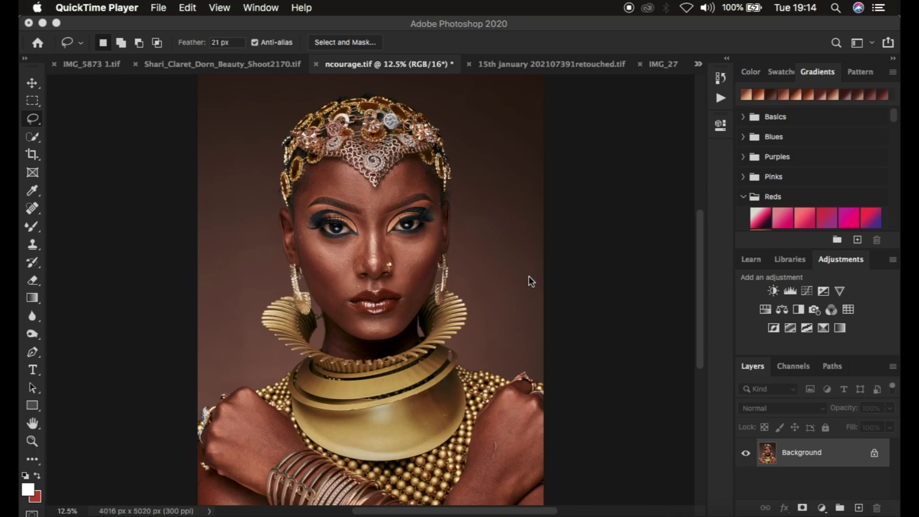
- Duplicate the Background layer twice
left_click(825, 459)
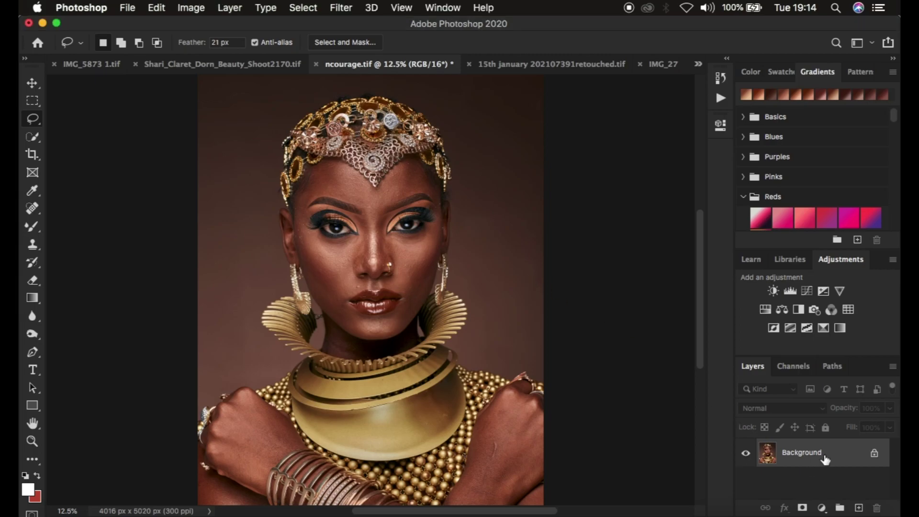
key("super+j")
key("super+j")
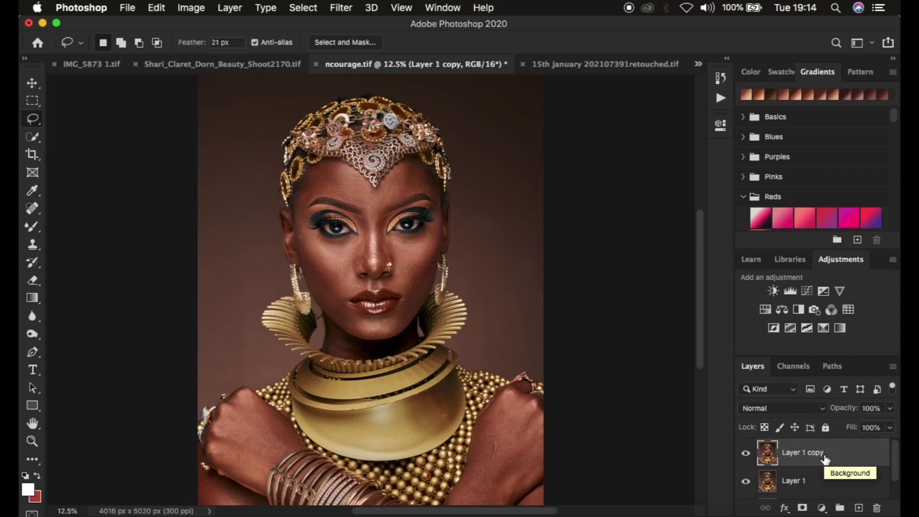
- Rename the lower duplicate, Layer 1, as "low freq"
double_click(792, 481)
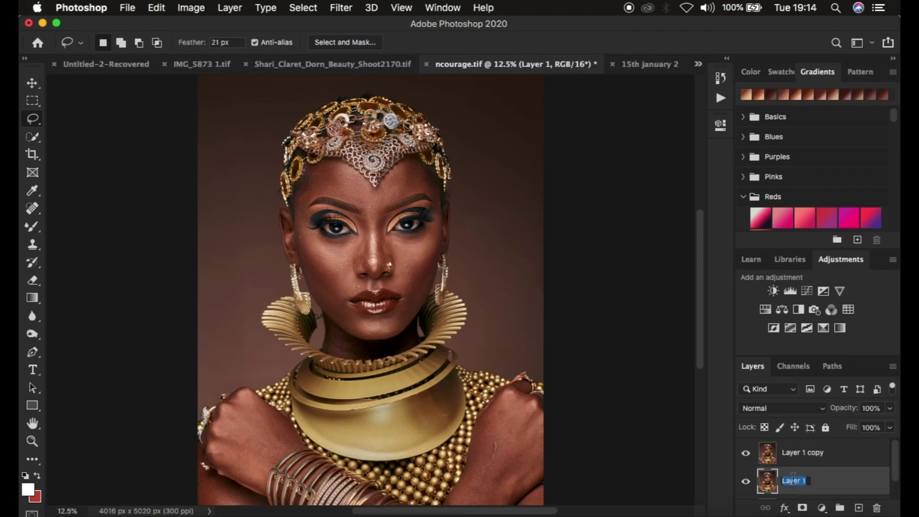
type("low fre")
type("w")
key("BackSpace")
type("q")
key("Return")
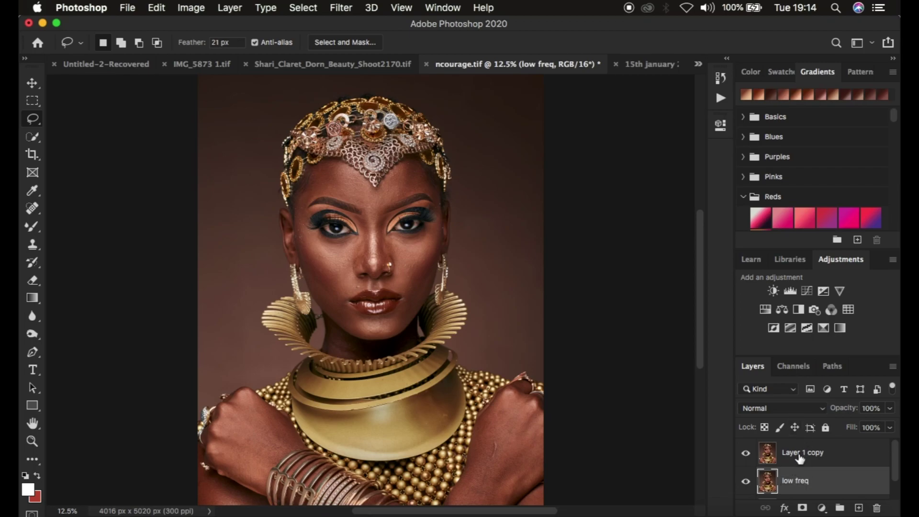
- Rename the upper duplicate, Layer 1 copy, as "high freq"
double_click(800, 453)
type("hig")
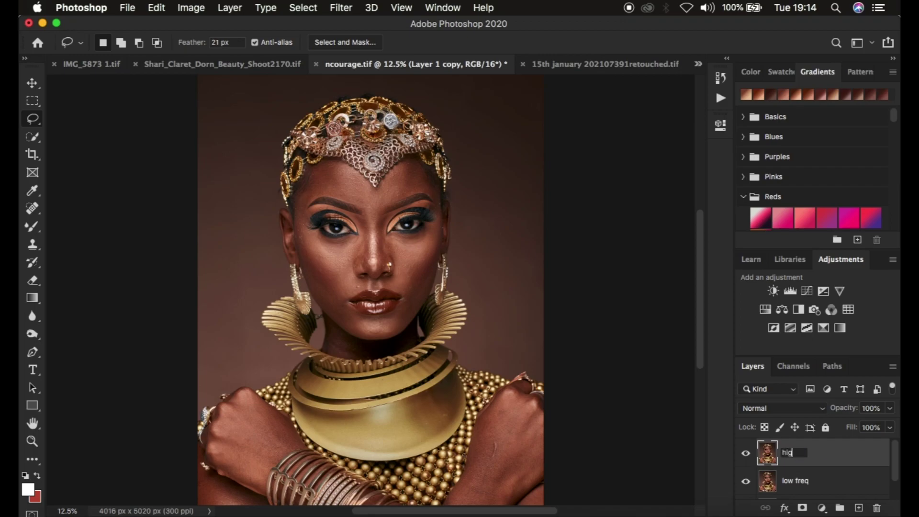
type("h freq")
key("Return")
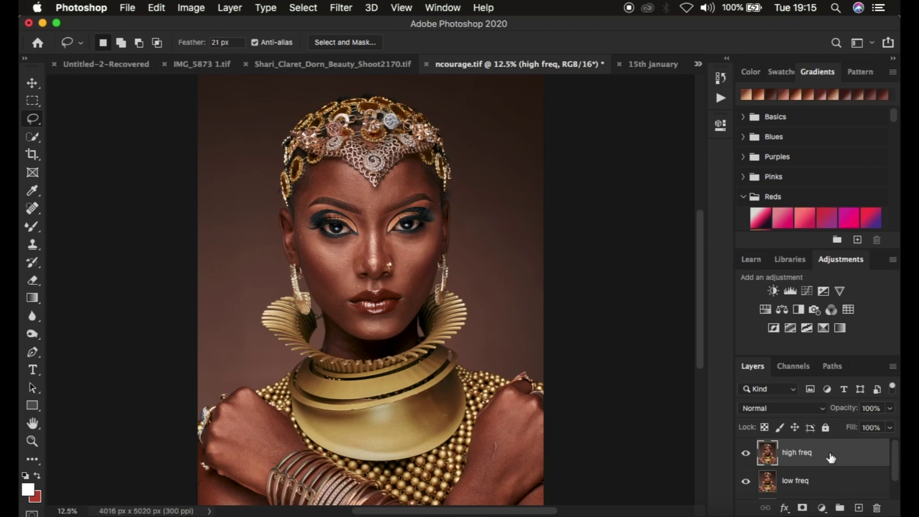
- Hide the high freq layer and open the Gaussian Blur filter for the low freq layer
left_click(823, 484)
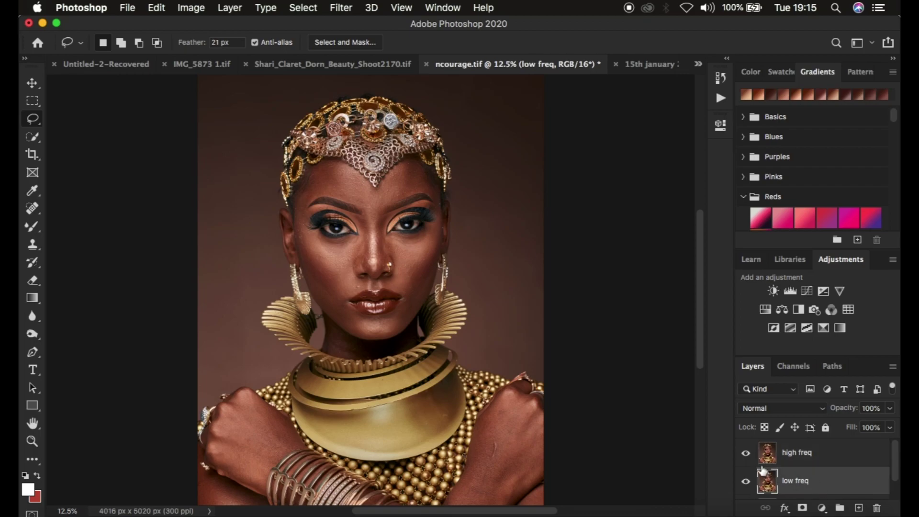
left_click(745, 453)
left_click(338, 8)
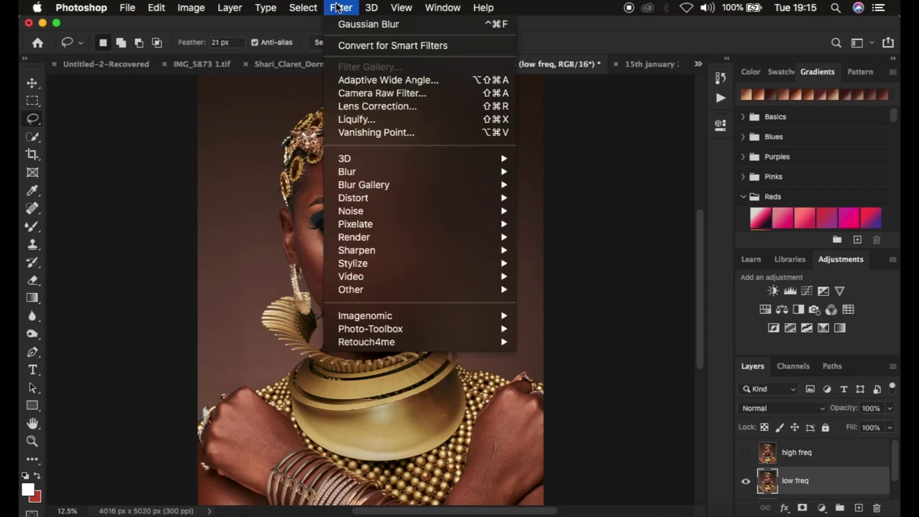
mouse_move(369, 171)
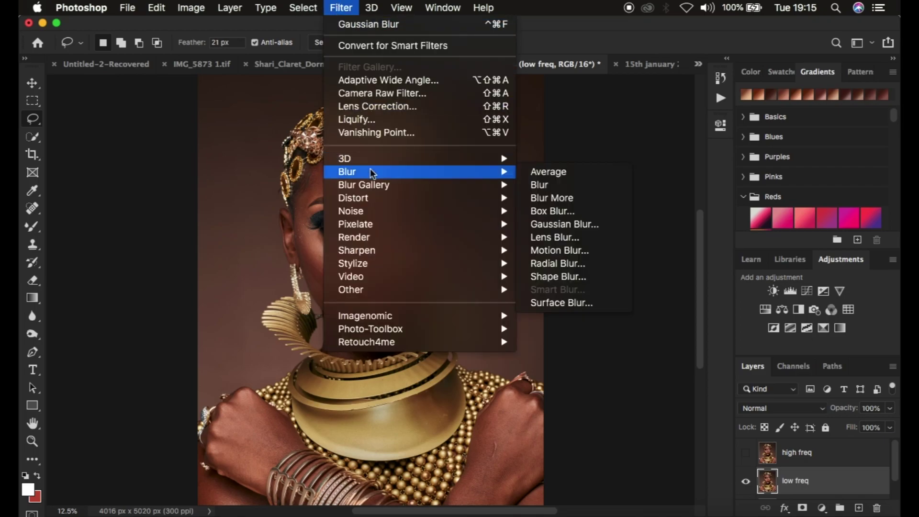
left_click(568, 225)
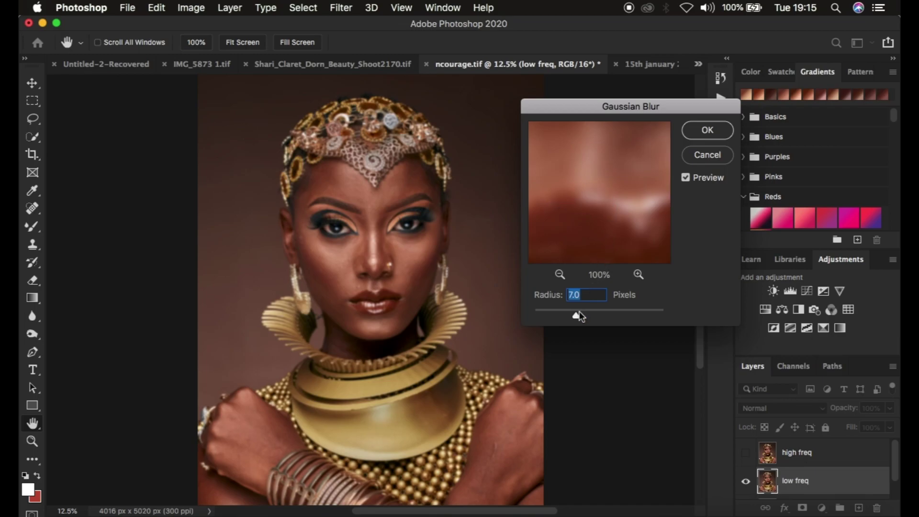
- Lower the blur radius to 0.1 pixels and examine the skin texture on the forehead and nose at 50% preview
left_click_drag(574, 315, 495, 299)
left_click(595, 160)
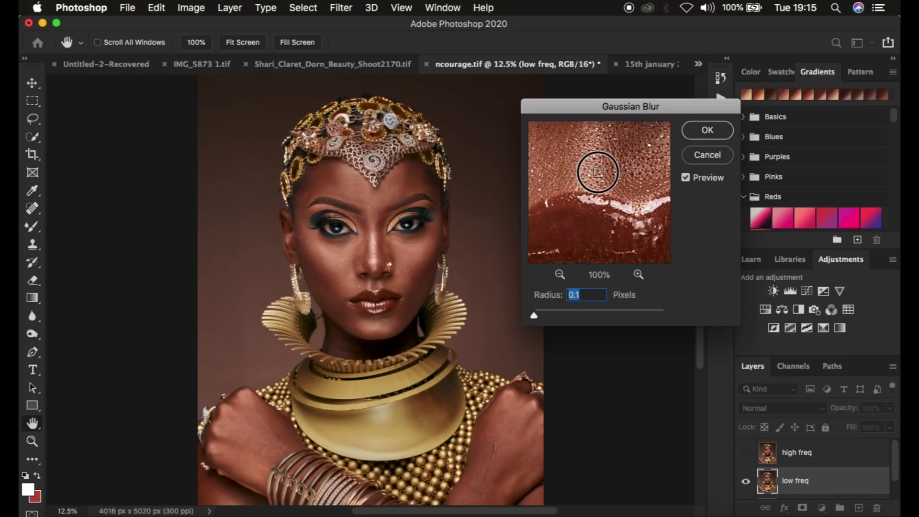
left_click(559, 274)
left_click_drag(616, 154, 636, 241)
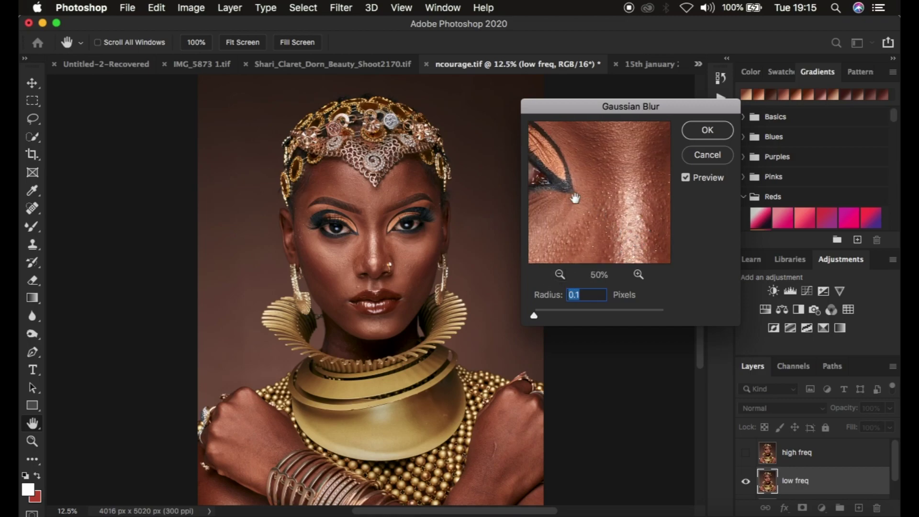
left_click(392, 192)
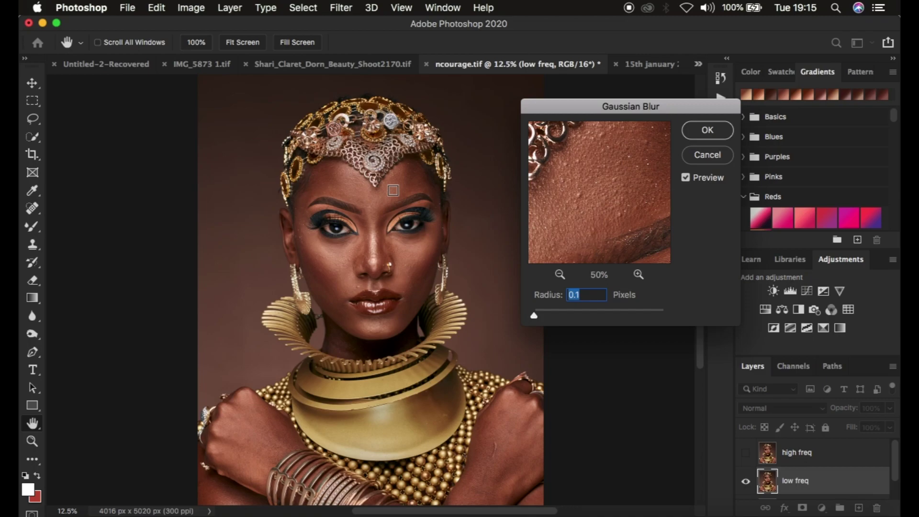
left_click(374, 257)
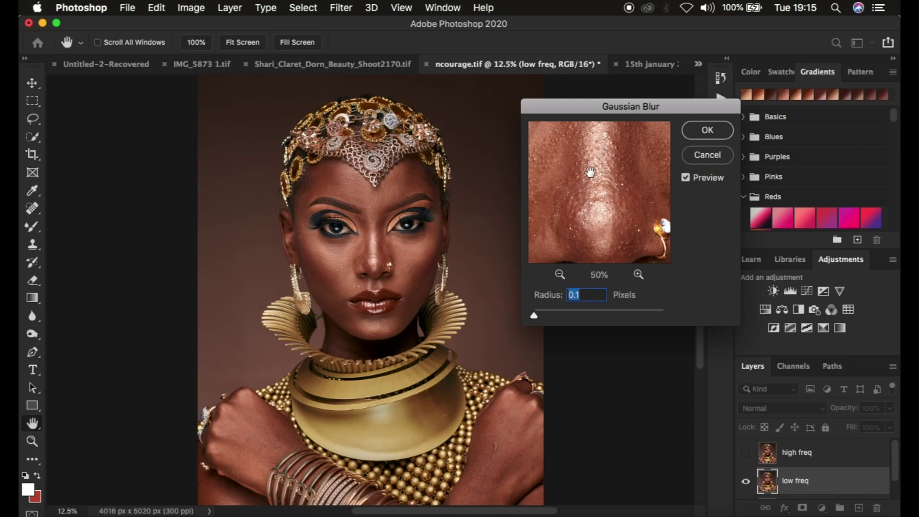
- Set the Gaussian Blur radius to 7.0 pixels and apply it to the low freq layer
left_click_drag(535, 316, 578, 321)
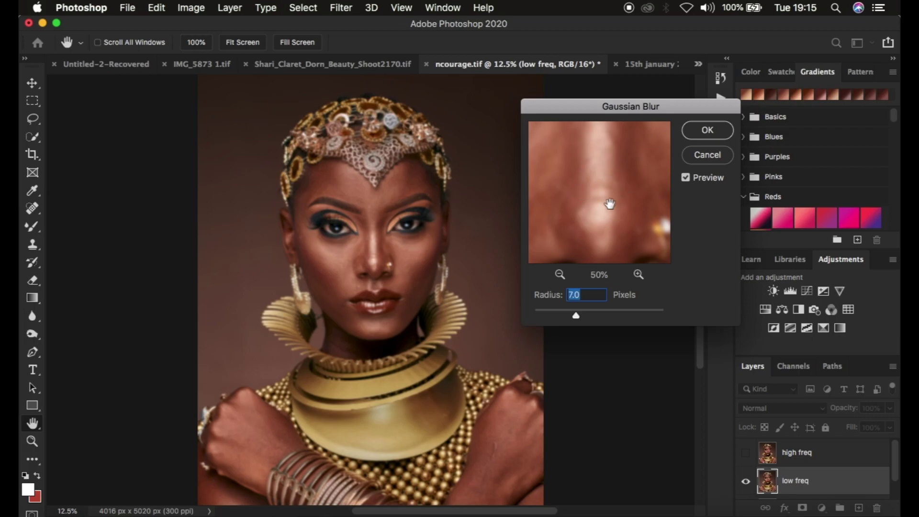
left_click(700, 134)
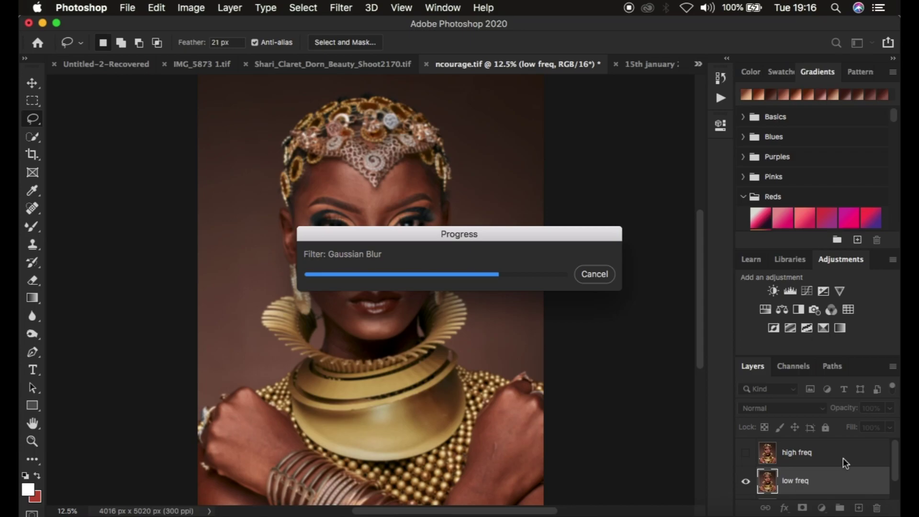
- Show the high freq layer again and open Apply Image for it, keeping the portrait in view
left_click(845, 461)
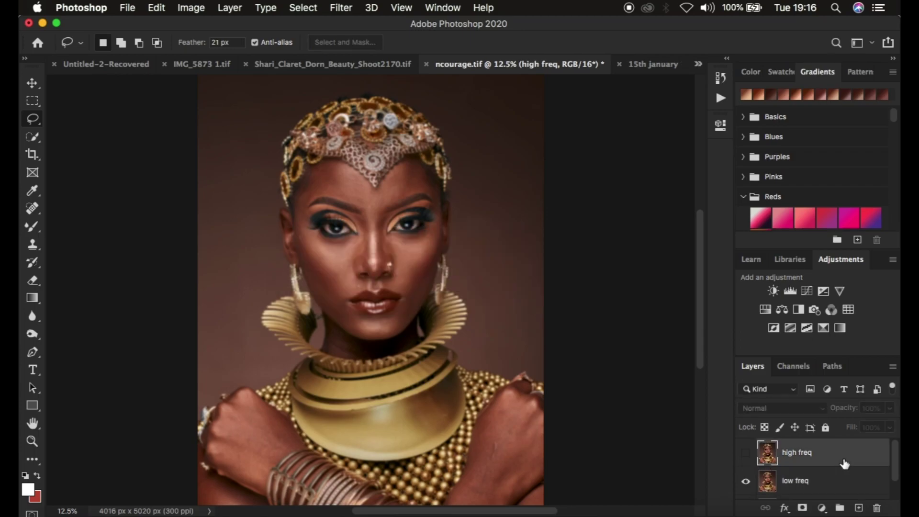
left_click(745, 453)
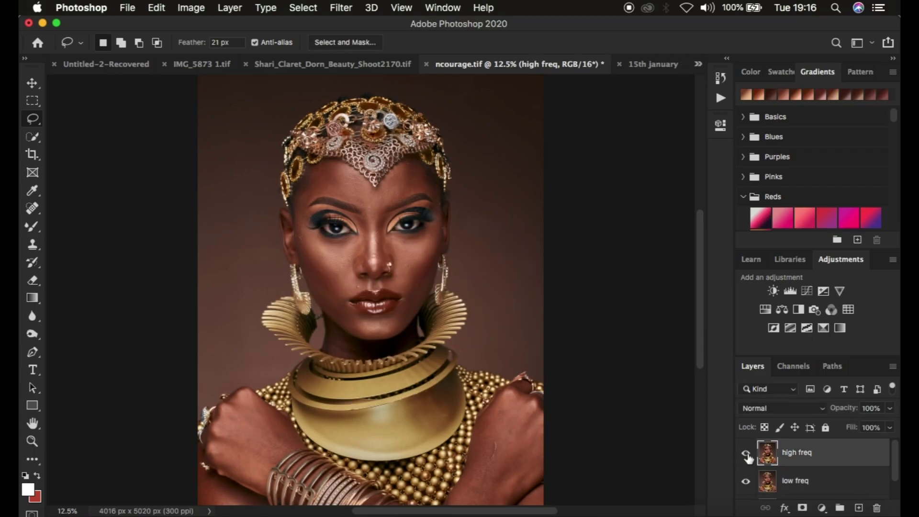
left_click(191, 8)
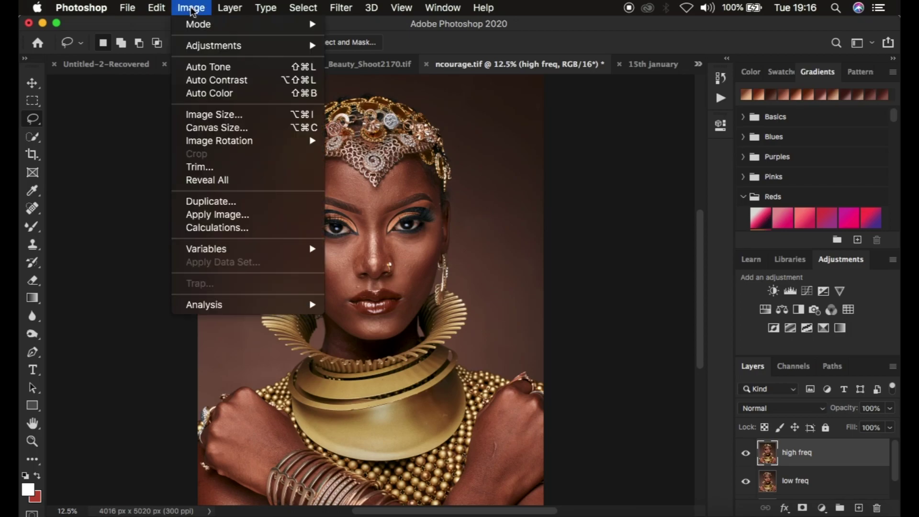
left_click(231, 212)
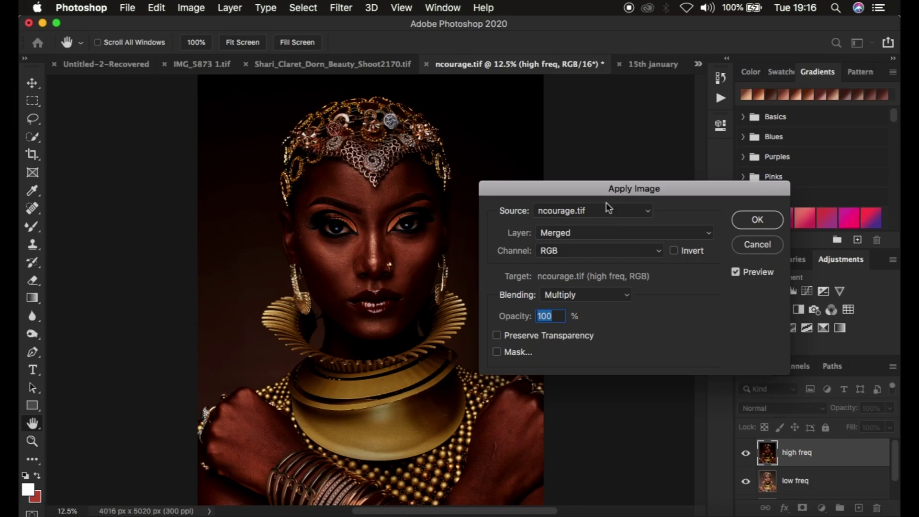
left_click_drag(605, 193, 583, 111)
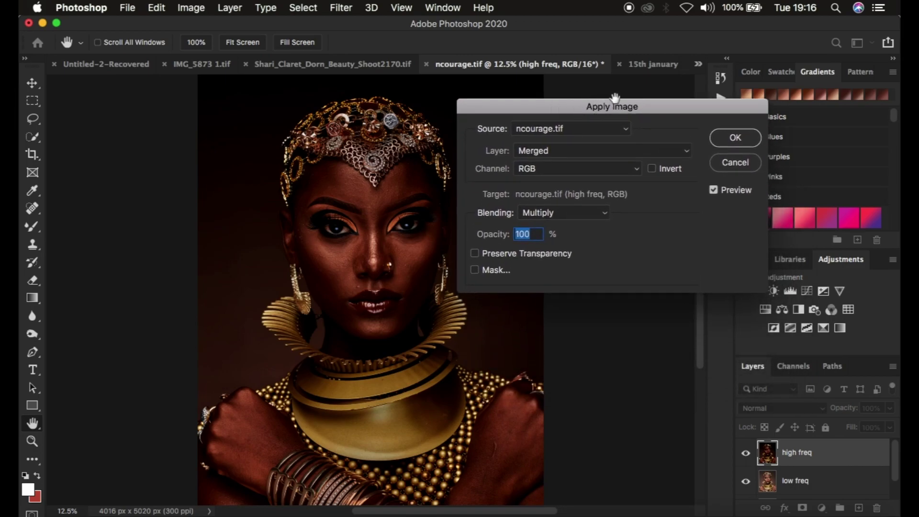
- Set the Apply Image source layer to low freq, with Add blending and an inverted channel
left_click(543, 150)
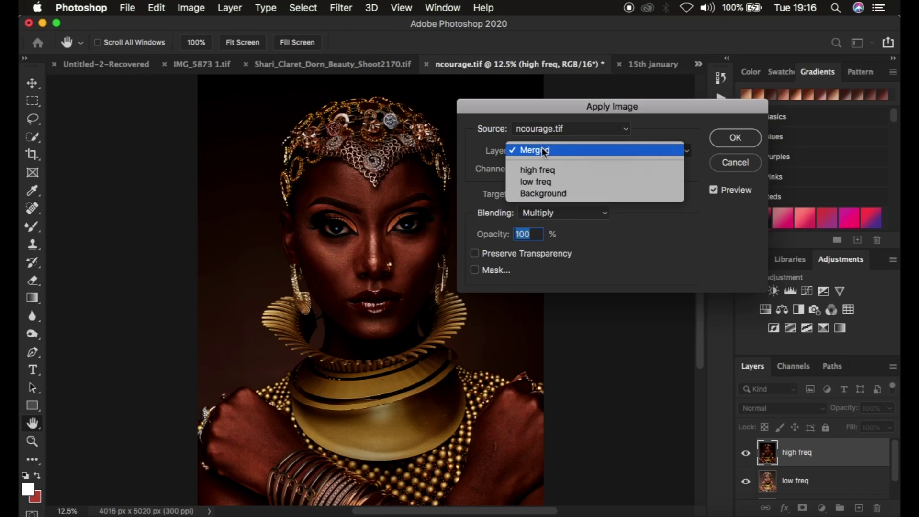
left_click(544, 183)
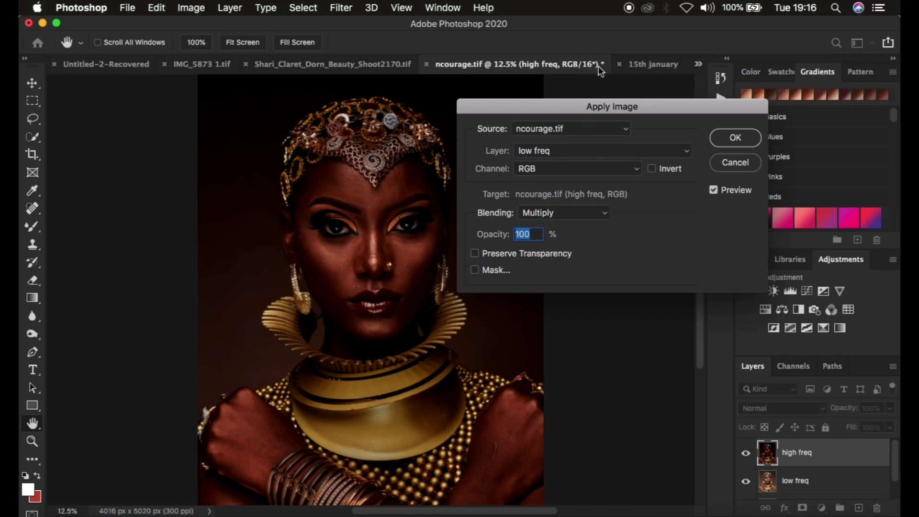
left_click(546, 214)
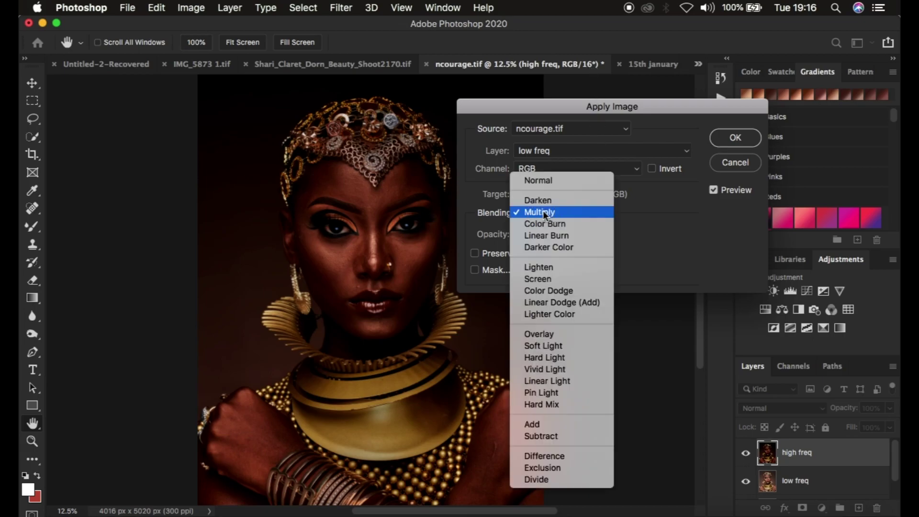
left_click(540, 425)
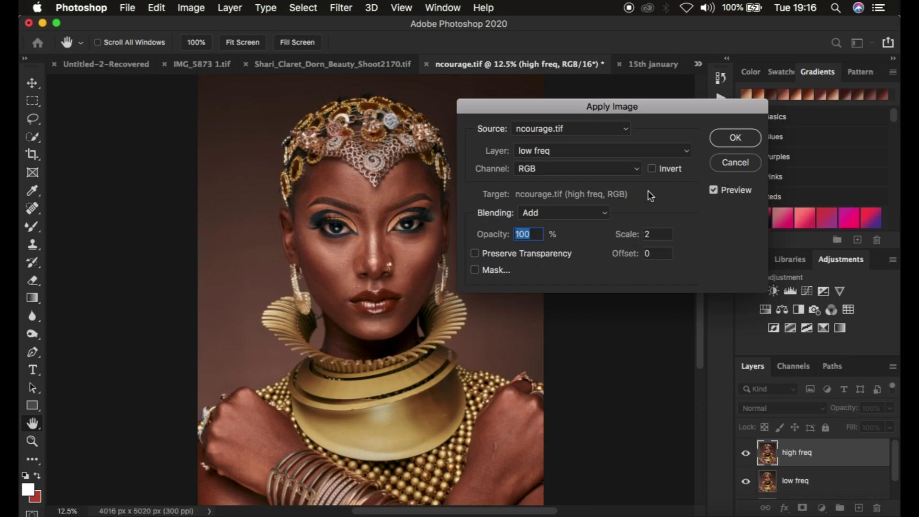
left_click(652, 169)
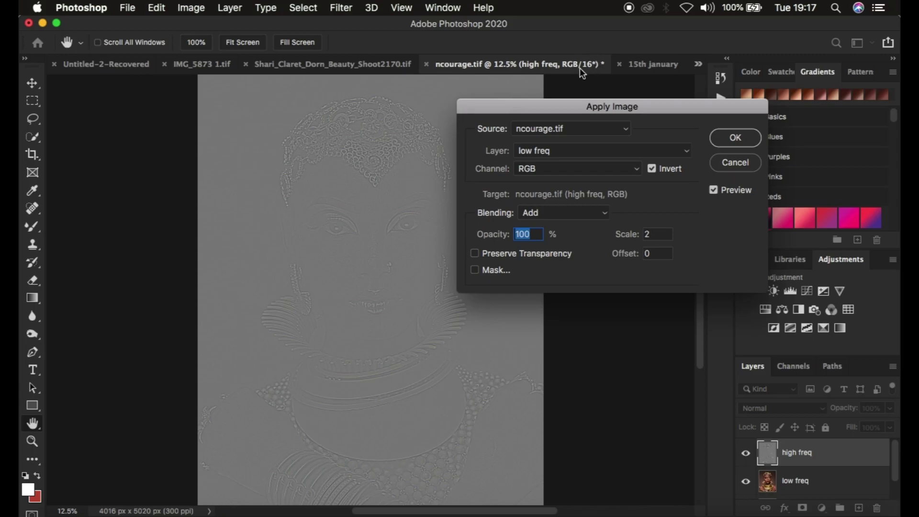
- Try Subtract blending with the channel inversion turned off
left_click(570, 214)
left_click(553, 224)
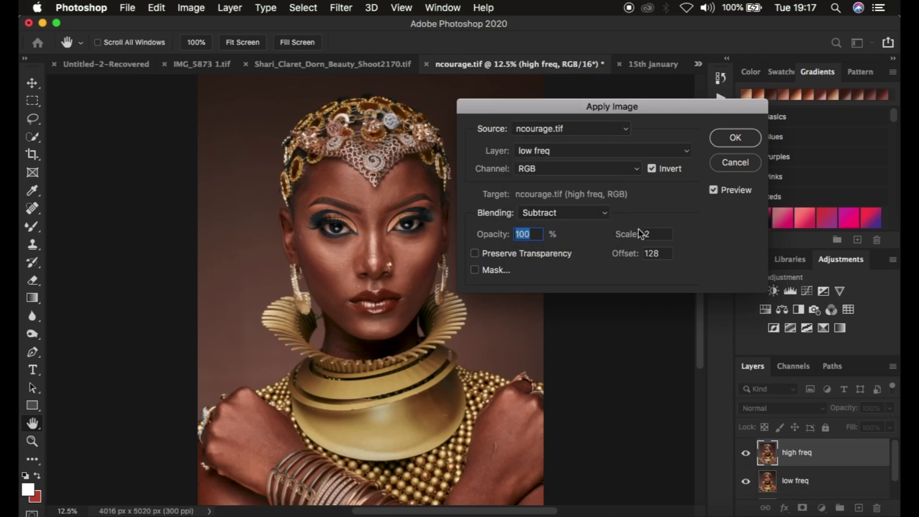
left_click(651, 169)
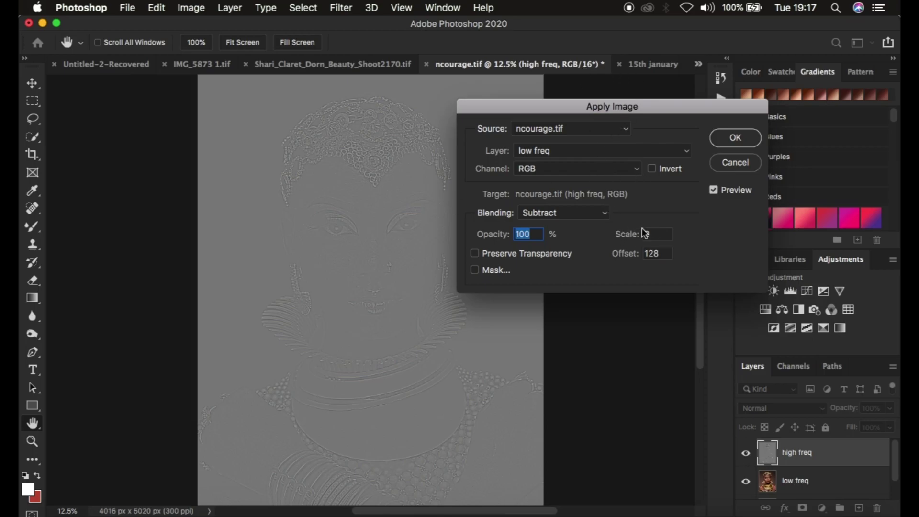
- Return to Add blending with scale 2, offset 0 and the channel inverted, and apply it to the high freq layer
left_click(563, 213)
left_click(534, 201)
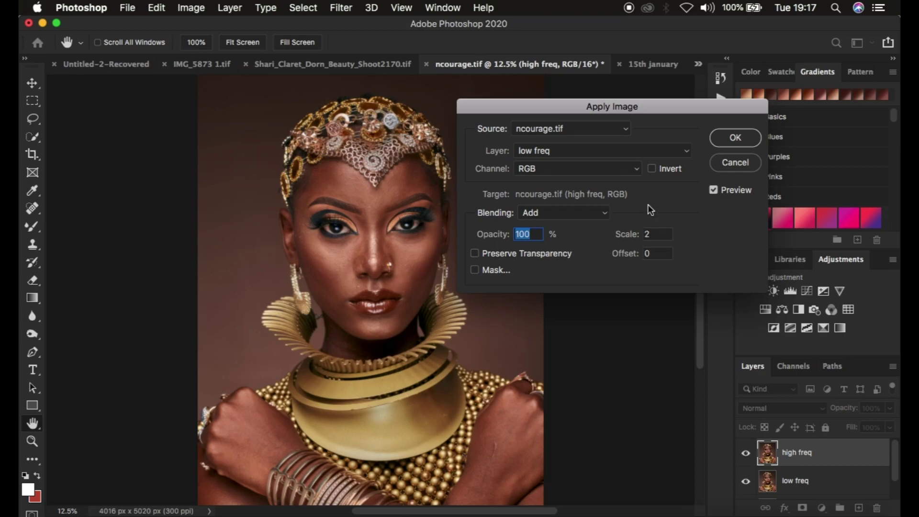
left_click(652, 168)
left_click(725, 140)
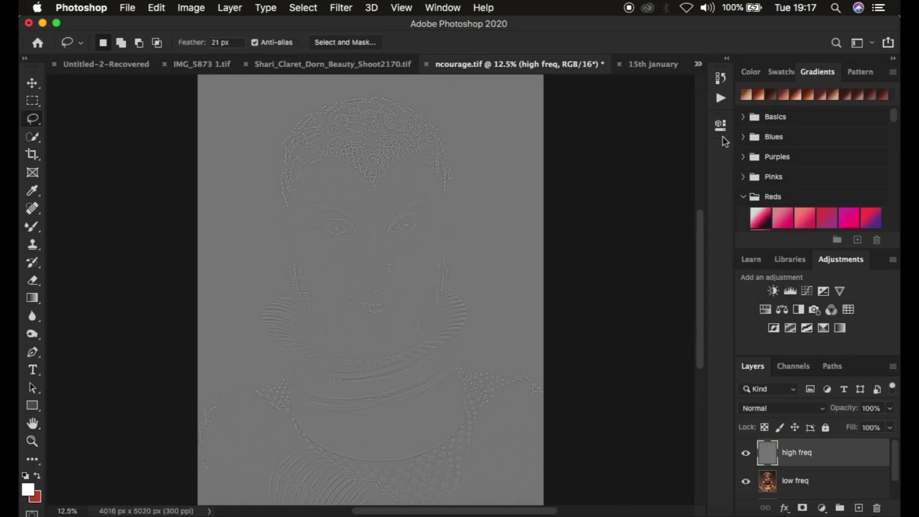
- Set the high freq layer's blend mode to Linear Light
left_click(769, 409)
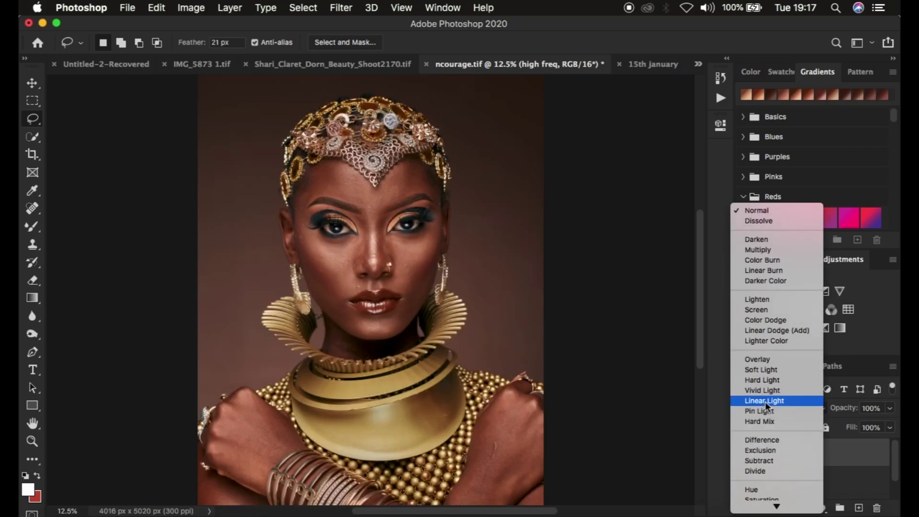
left_click(765, 401)
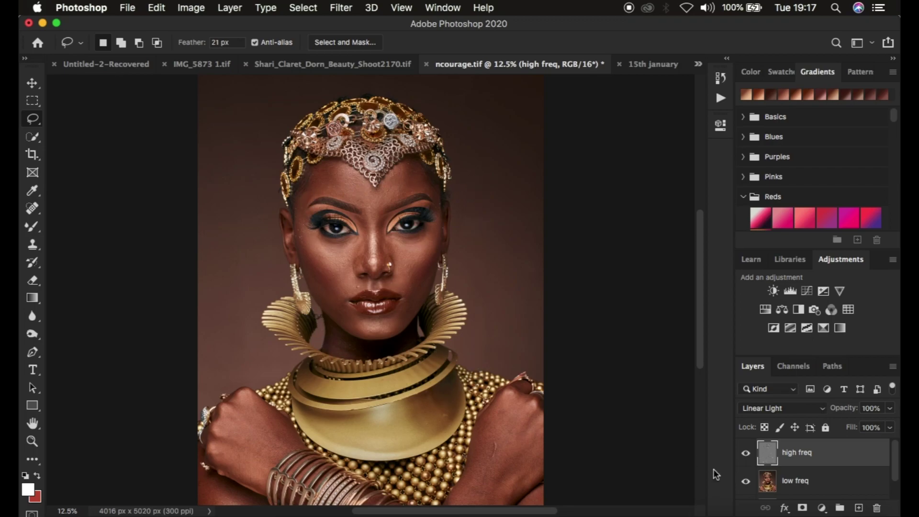
- Group the high freq and low freq layers and name the group "freq sep"
left_click(846, 486, "shift")
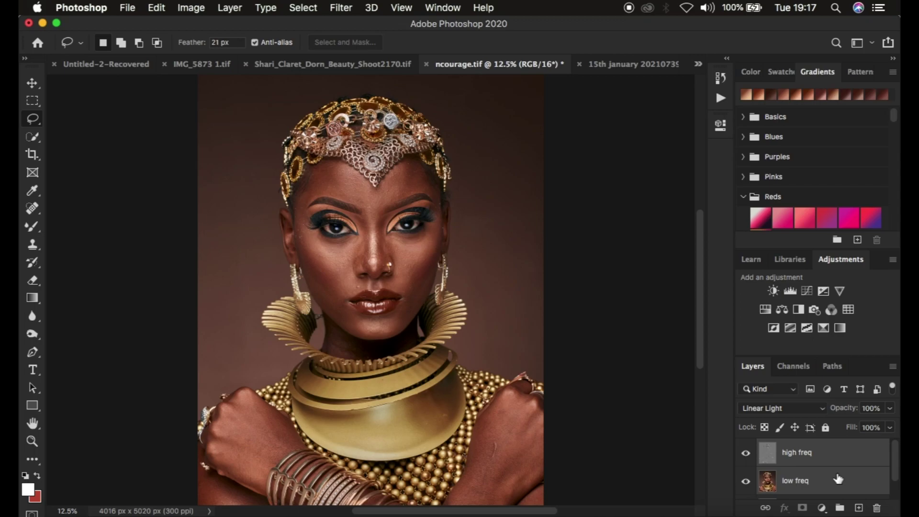
key("super+g")
double_click(799, 448)
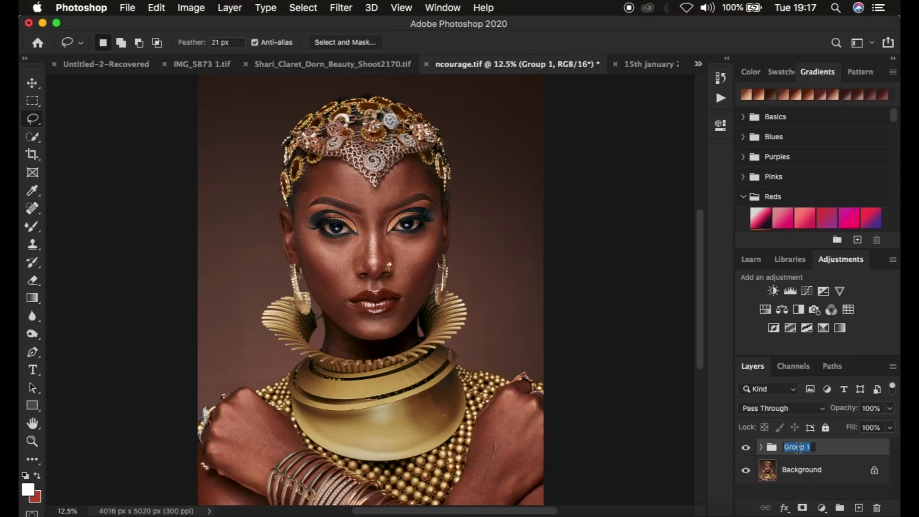
type("freq sep")
key("Return")
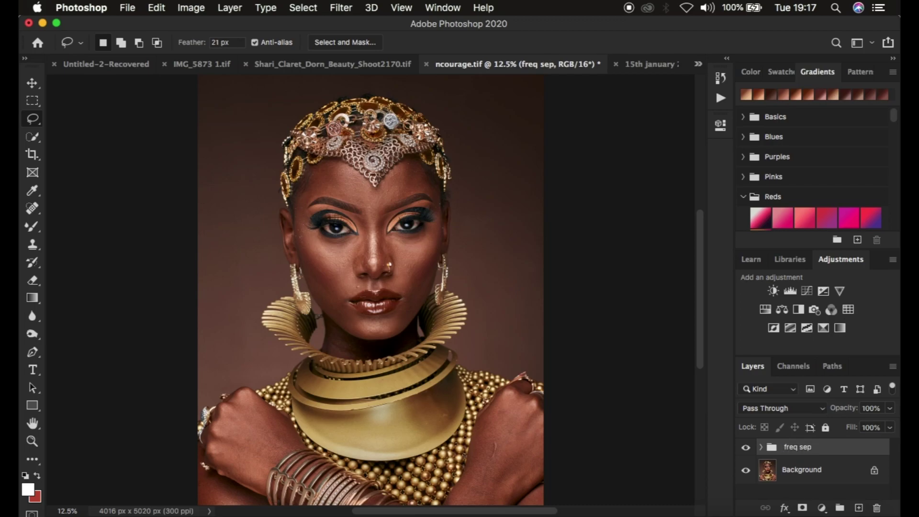
- Expand the freq sep group, make the low freq layer active and choose the Mixer Brush tool
left_click(760, 447)
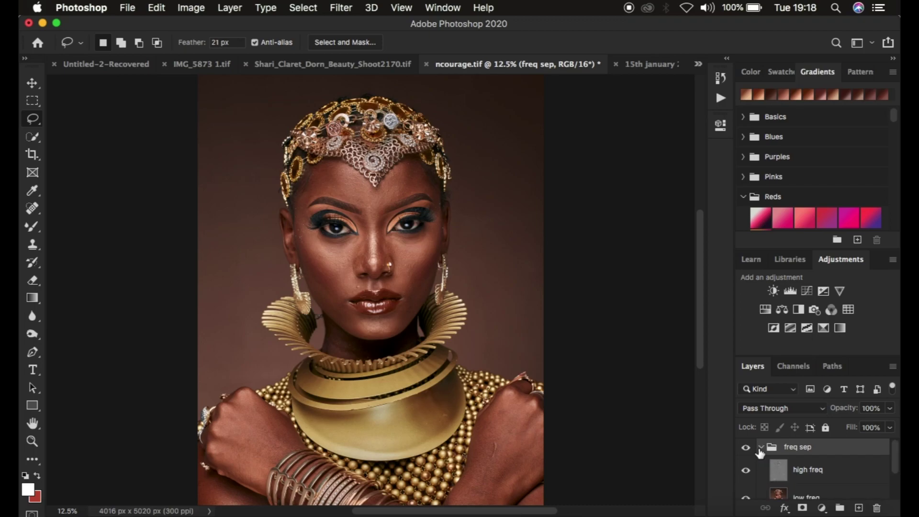
key("F2")
scroll(851, 476, "down", 2)
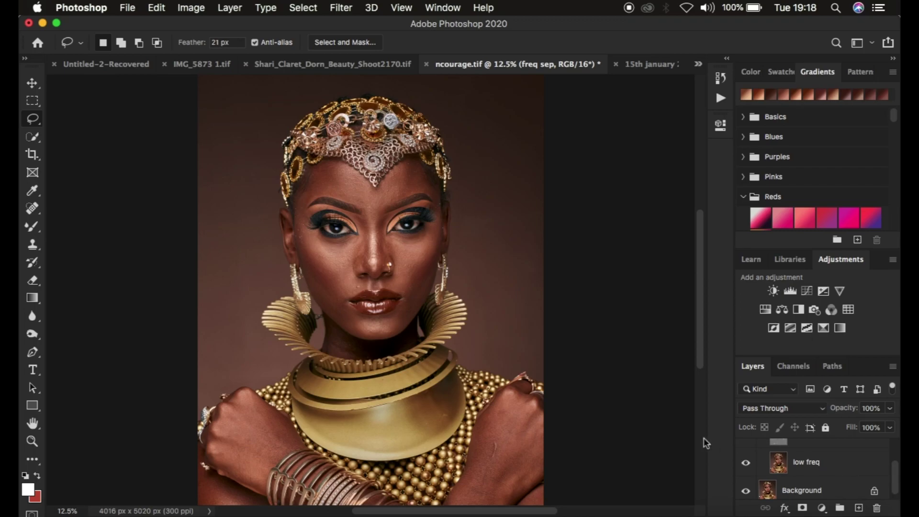
left_click(829, 463)
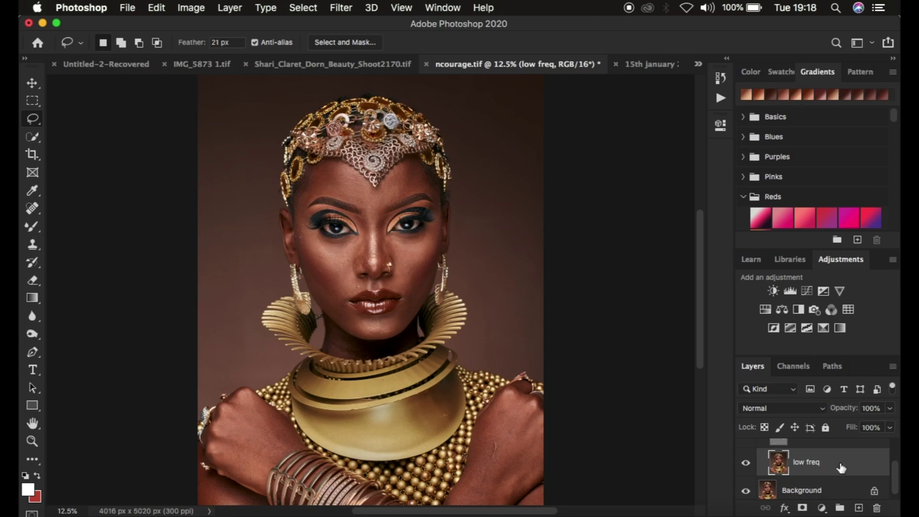
left_click(30, 230)
right_click(30, 229)
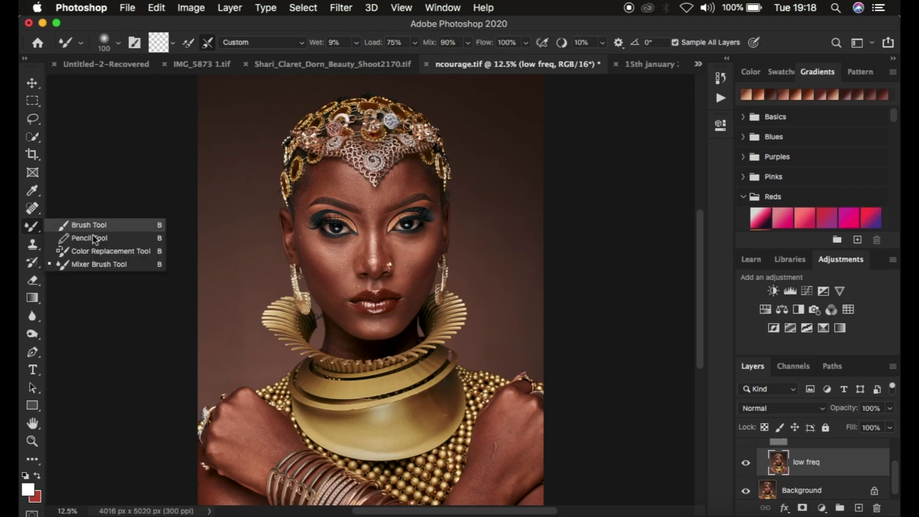
left_click(92, 263)
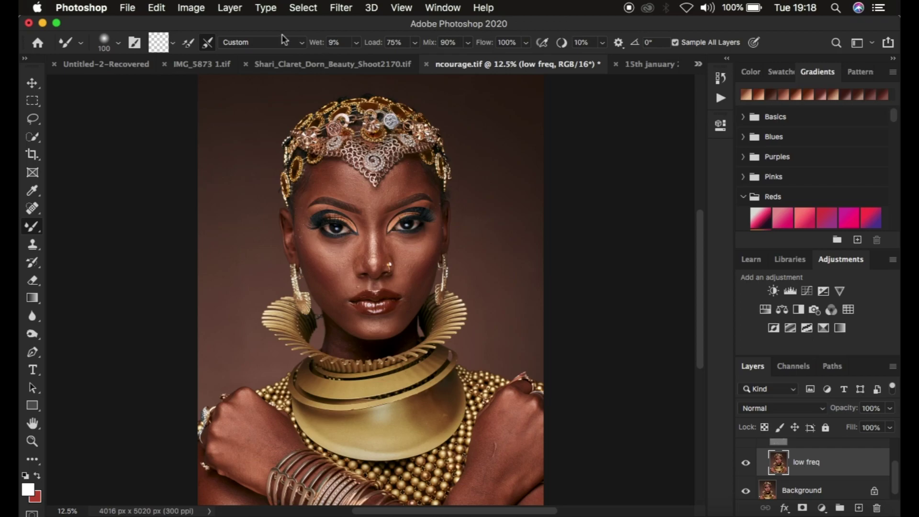
- Check the Mixer Brush's tip settings and clean the brush so it carries no loaded color
left_click(117, 43)
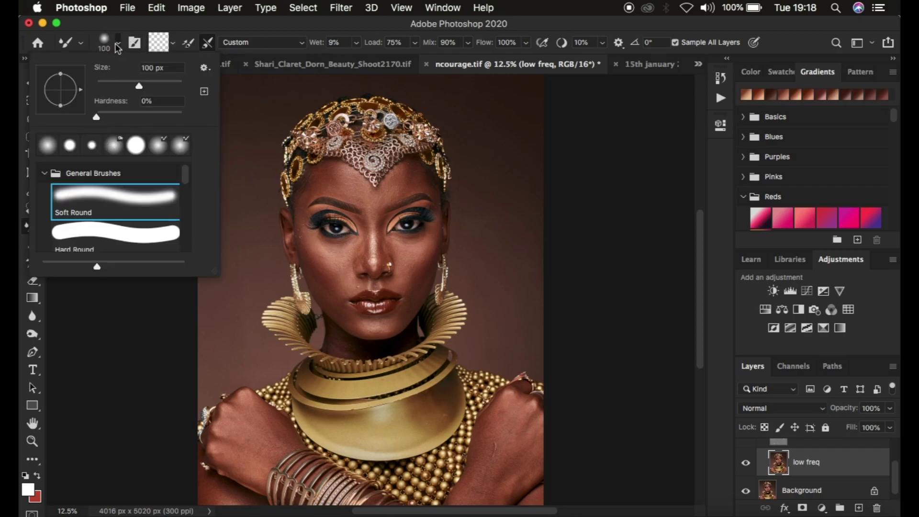
left_click(115, 43)
left_click(172, 43)
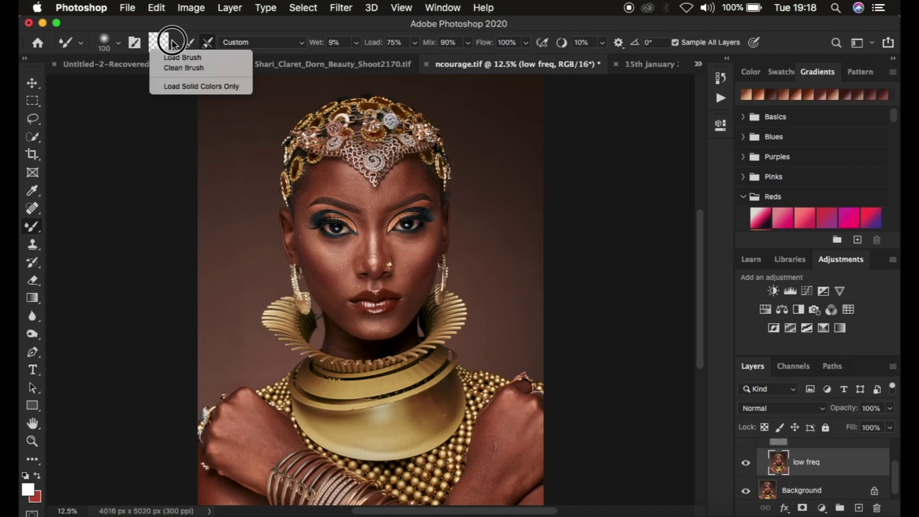
left_click(176, 69)
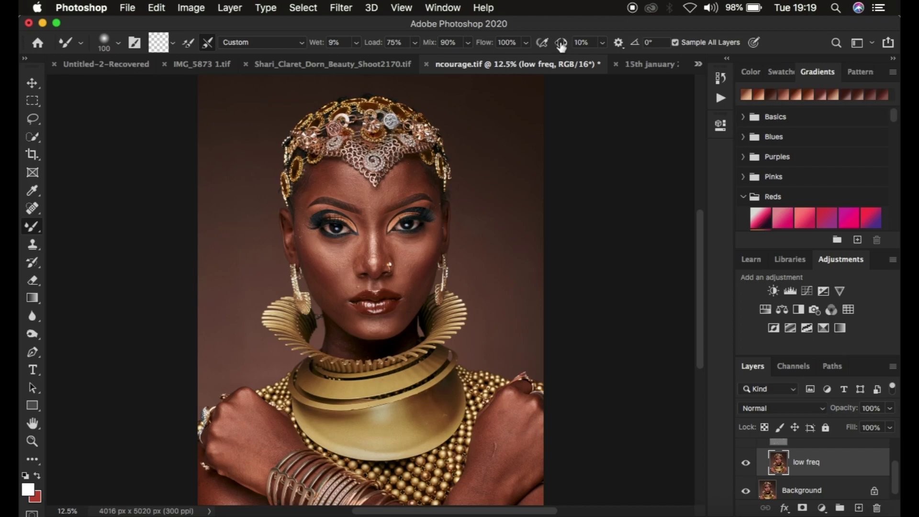
- Try a 200 px Mixer Brush stroke on the cheek beside the nose ring with Sample All Layers on, and undo it
left_click(675, 43)
left_click(675, 42)
scroll(843, 448, "up", 3)
key("super+equal")
key("super+equal")
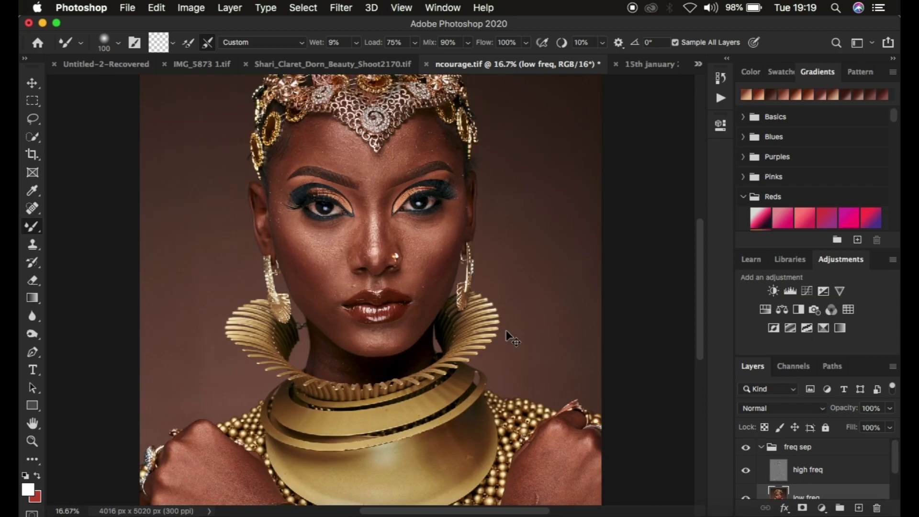
key("bracketright")
key("bracketright")
key("bracketright")
key("bracketright")
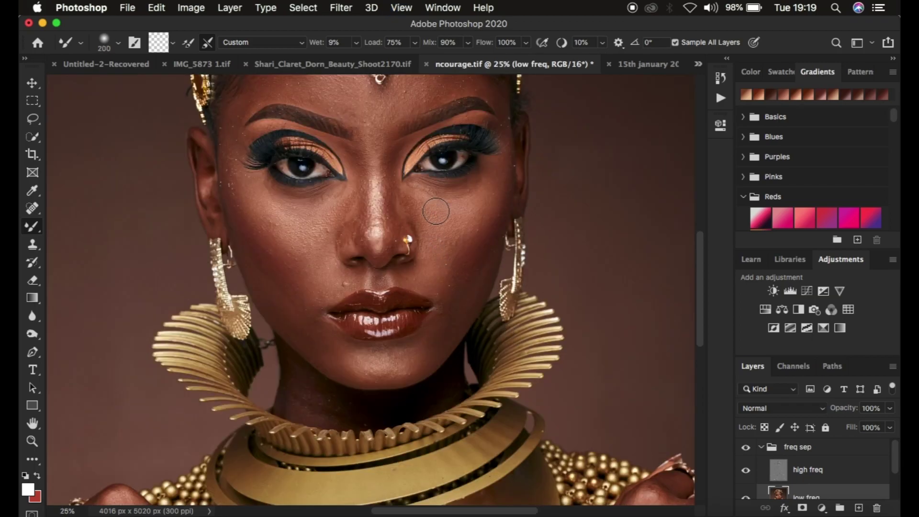
left_click_drag(437, 205, 440, 229)
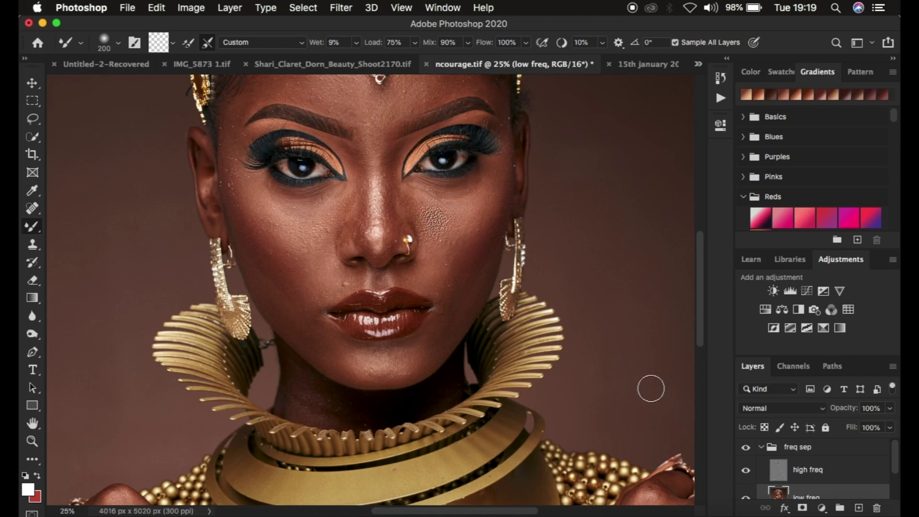
key("super+z")
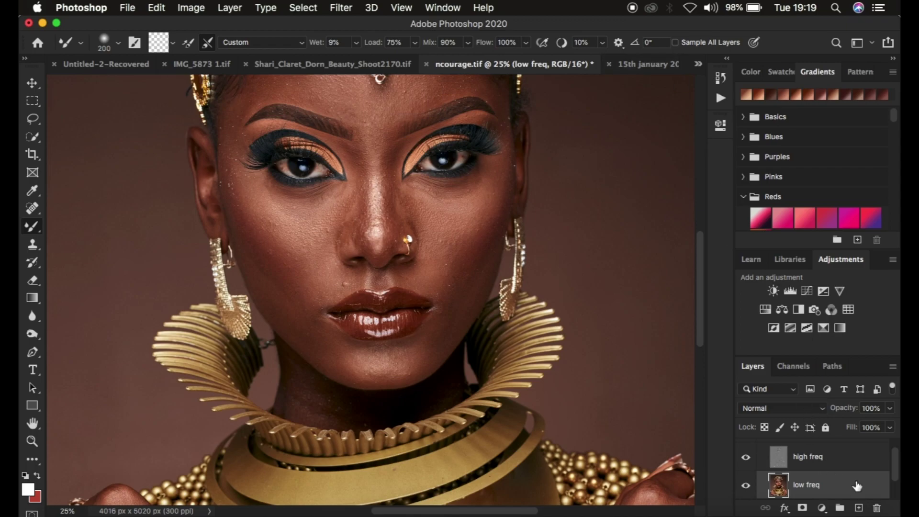
- With Sample All Layers off, hide the high freq layer and blend the low freq skin beside the nose with a 400 px brush
left_click(747, 458)
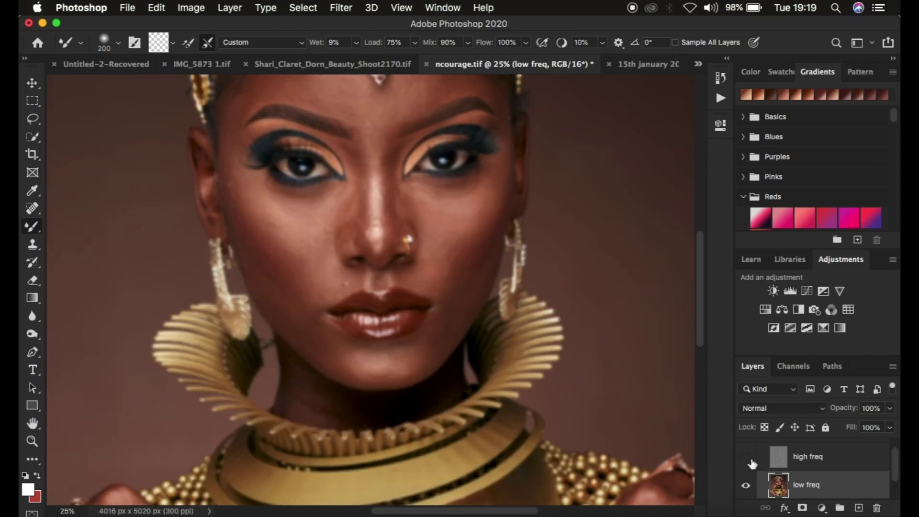
key("super+minus")
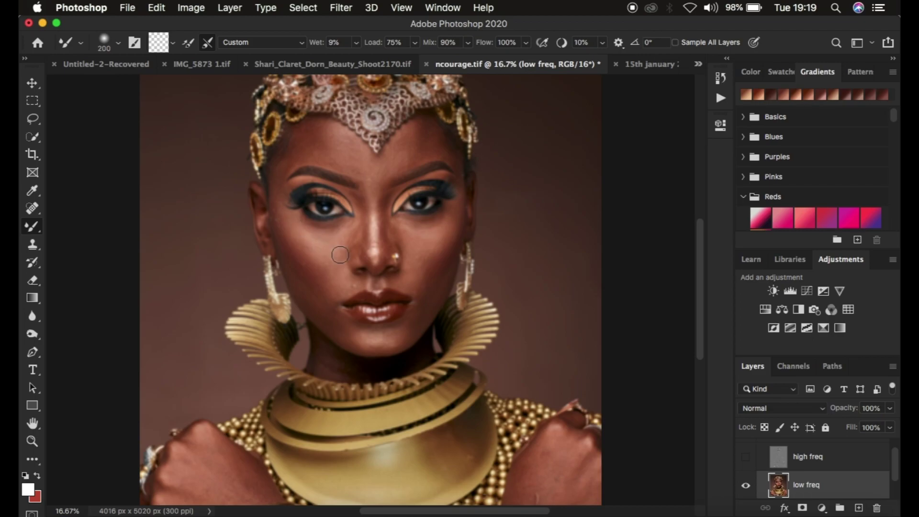
key("bracketright")
key("bracketright")
key("bracketright")
key("bracketleft")
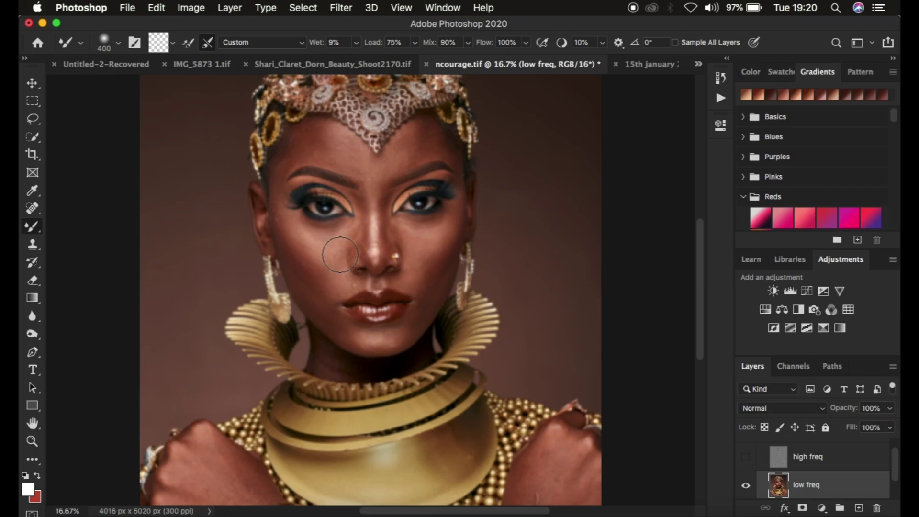
mouse_move(340, 254)
left_mouse_down()
mouse_move(317, 230)
mouse_move(338, 261)
mouse_move(298, 255)
mouse_move(315, 238)
mouse_move(326, 264)
mouse_move(315, 250)
mouse_move(353, 253)
left_mouse_up()
- Reduce the Mixer Brush to about 250 px and blend the tones on both cheeks of the low freq layer
key("bracketleft")
key("bracketleft")
key("bracketleft")
key("bracketleft")
key("bracketright")
key("bracketright")
key("bracketright")
mouse_move(414, 249)
left_mouse_down()
mouse_move(448, 229)
mouse_move(425, 258)
mouse_move(451, 219)
mouse_move(424, 270)
mouse_move(441, 238)
mouse_move(411, 258)
left_mouse_up()
mouse_move(301, 248)
left_mouse_down()
mouse_move(296, 224)
mouse_move(311, 258)
left_mouse_up()
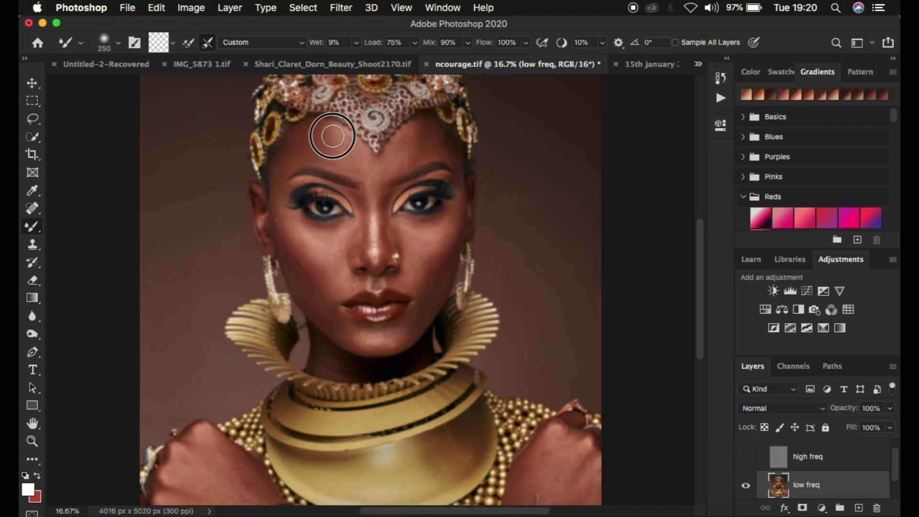
- Smooth the side of the forehead, the temple and the outer cheeks with a 200 to 300 px Mixer Brush
mouse_move(310, 145)
left_mouse_down()
mouse_move(278, 170)
mouse_move(275, 189)
mouse_move(277, 166)
mouse_move(288, 155)
mouse_move(275, 189)
mouse_move(288, 234)
mouse_move(272, 193)
mouse_move(274, 173)
mouse_move(290, 240)
mouse_move(277, 217)
mouse_move(304, 258)
mouse_move(291, 235)
left_mouse_up()
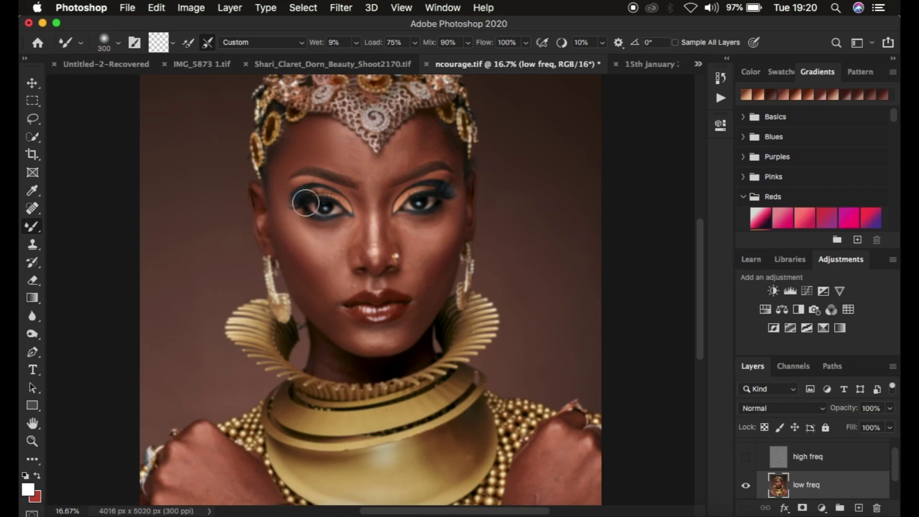
mouse_move(298, 226)
left_mouse_down()
mouse_move(291, 215)
mouse_move(311, 258)
mouse_move(300, 270)
mouse_move(307, 273)
mouse_move(301, 263)
mouse_move(307, 288)
mouse_move(294, 266)
left_mouse_up()
mouse_move(447, 257)
left_mouse_down()
mouse_move(443, 225)
mouse_move(429, 245)
mouse_move(439, 229)
mouse_move(418, 238)
mouse_move(403, 228)
mouse_move(417, 242)
mouse_move(433, 221)
mouse_move(414, 225)
mouse_move(425, 256)
mouse_move(436, 222)
mouse_move(455, 205)
mouse_move(444, 251)
mouse_move(424, 274)
mouse_move(454, 213)
mouse_move(432, 267)
left_mouse_up()
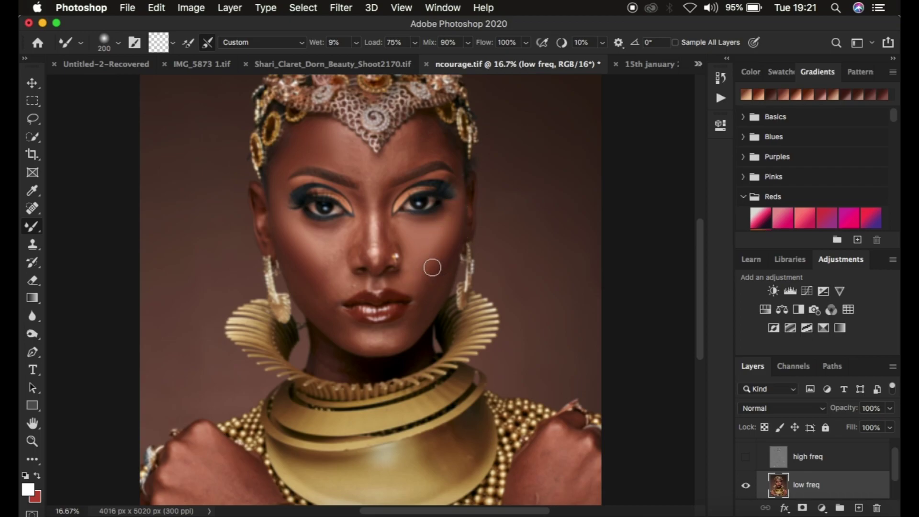
- Blend the forehead skin above both eyebrows with short Mixer Brush strokes at 175 to 200 px
key("bracketleft")
mouse_move(426, 149)
left_mouse_down()
mouse_move(432, 119)
mouse_move(409, 160)
mouse_move(353, 148)
left_mouse_up()
key("bracketright")
key("bracketright")
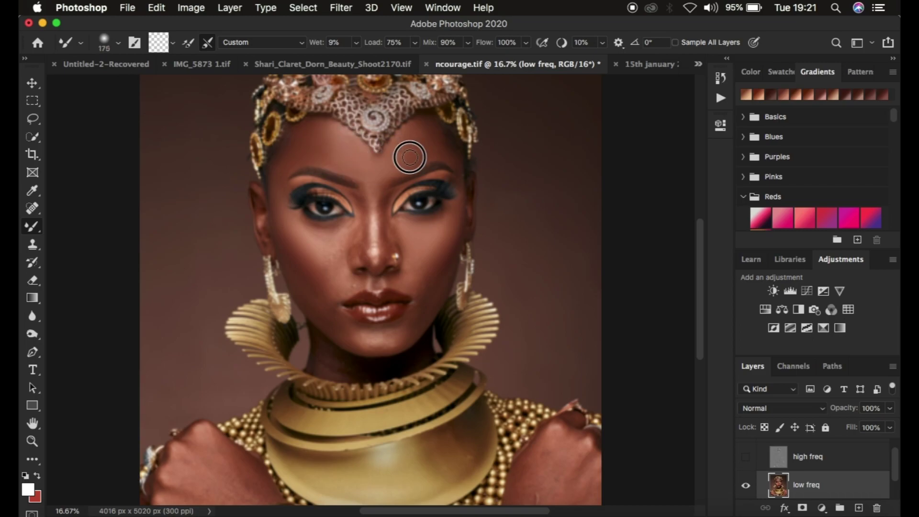
left_click_drag(416, 141, 352, 158)
key("bracketleft")
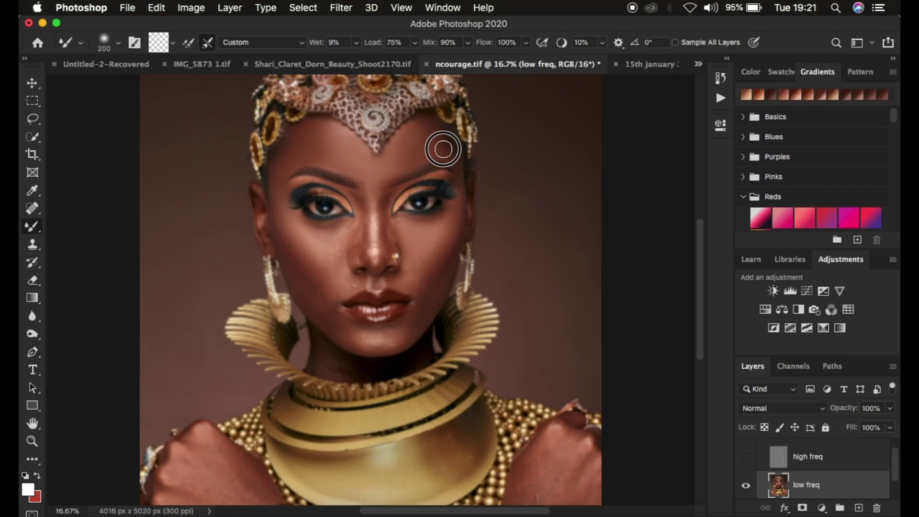
mouse_move(433, 156)
left_mouse_down()
mouse_move(376, 205)
mouse_move(359, 207)
mouse_move(350, 197)
mouse_move(364, 235)
mouse_move(357, 197)
mouse_move(364, 233)
mouse_move(387, 236)
mouse_move(385, 215)
mouse_move(385, 252)
mouse_move(386, 207)
mouse_move(363, 175)
mouse_move(323, 162)
mouse_move(285, 173)
left_mouse_up()
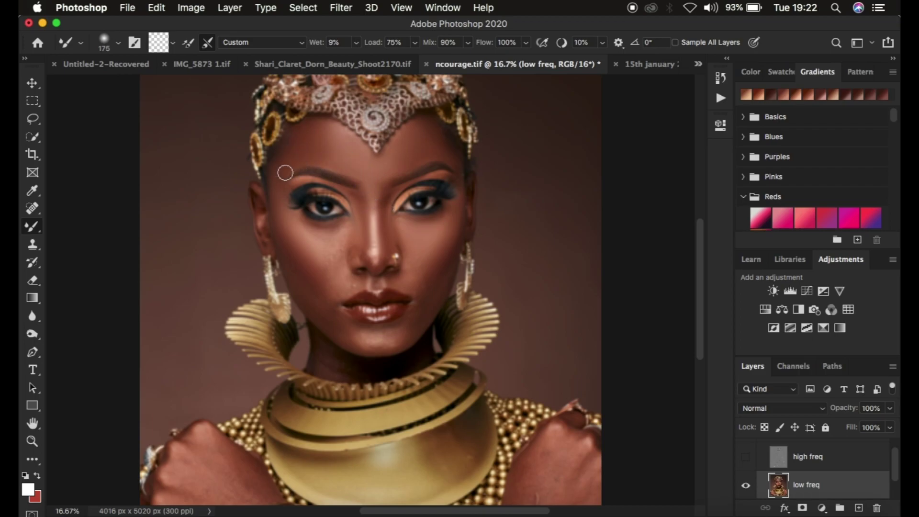
- Blend the skin on the nose, around the mouth and on the lower cheeks, varying the brush between 150 and 200 px
mouse_move(370, 202)
left_mouse_down()
mouse_move(375, 189)
mouse_move(377, 230)
mouse_move(443, 211)
mouse_move(450, 218)
mouse_move(416, 266)
mouse_move(437, 270)
mouse_move(402, 334)
mouse_move(421, 300)
mouse_move(344, 330)
left_mouse_up()
mouse_move(316, 284)
left_mouse_down()
mouse_move(318, 246)
mouse_move(343, 242)
left_mouse_up()
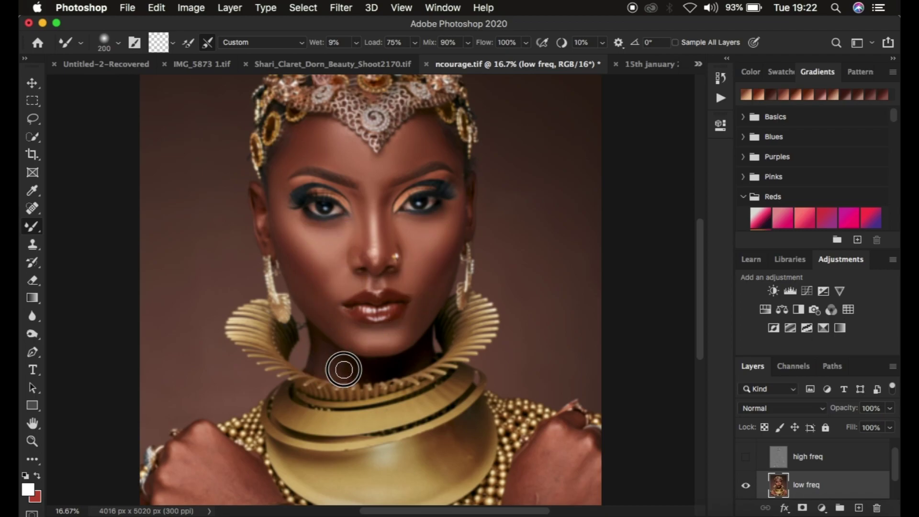
key("bracketleft")
key("bracketleft")
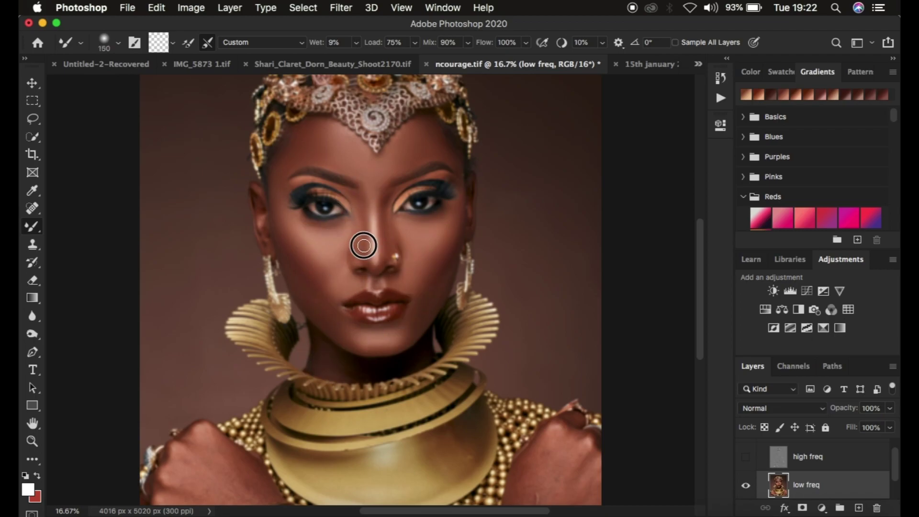
key("bracketright")
key("bracketright")
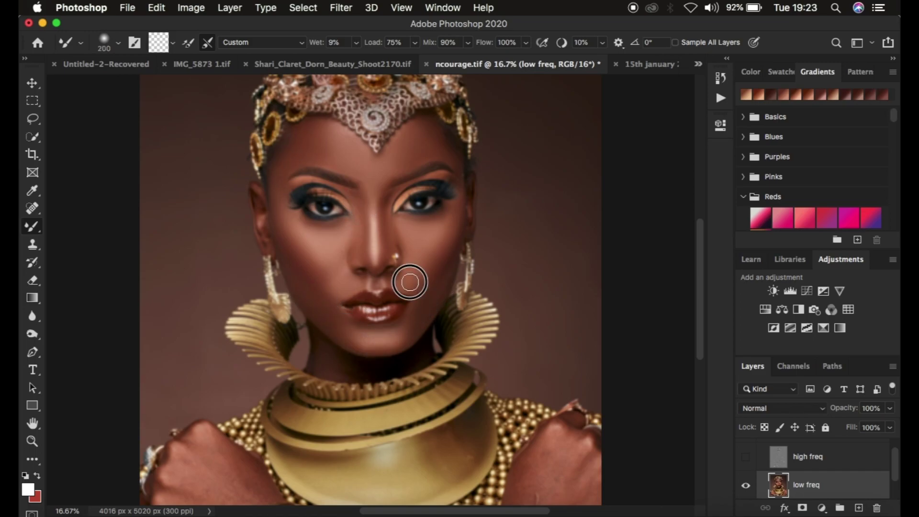
key("bracketleft")
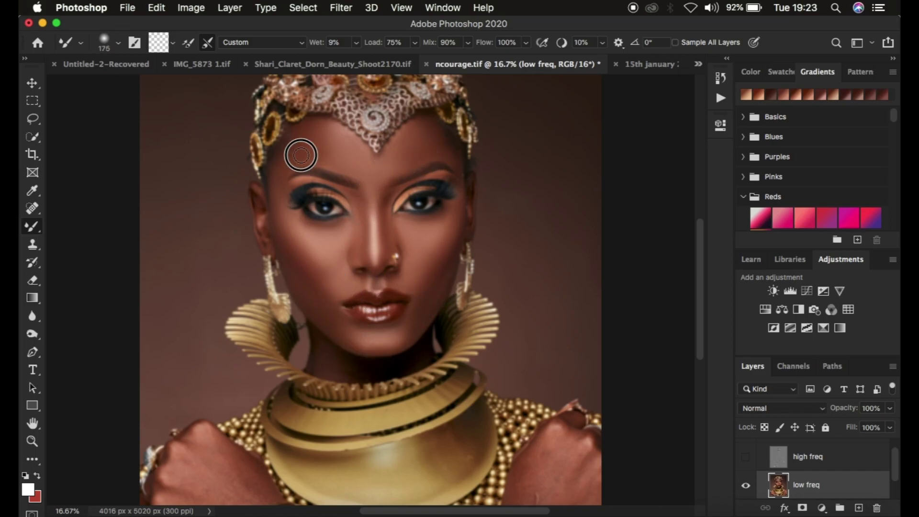
- Smooth the skin of both hands and forearms on the low freq layer with the Mixer Brush at 200 to 300 px
scroll(319, 155, "down", 10)
key("bracketright")
key("bracketright")
key("bracketright")
mouse_move(539, 229)
left_mouse_down()
mouse_move(570, 222)
mouse_move(591, 265)
mouse_move(556, 290)
mouse_move(540, 220)
mouse_move(522, 282)
mouse_move(579, 276)
left_mouse_up()
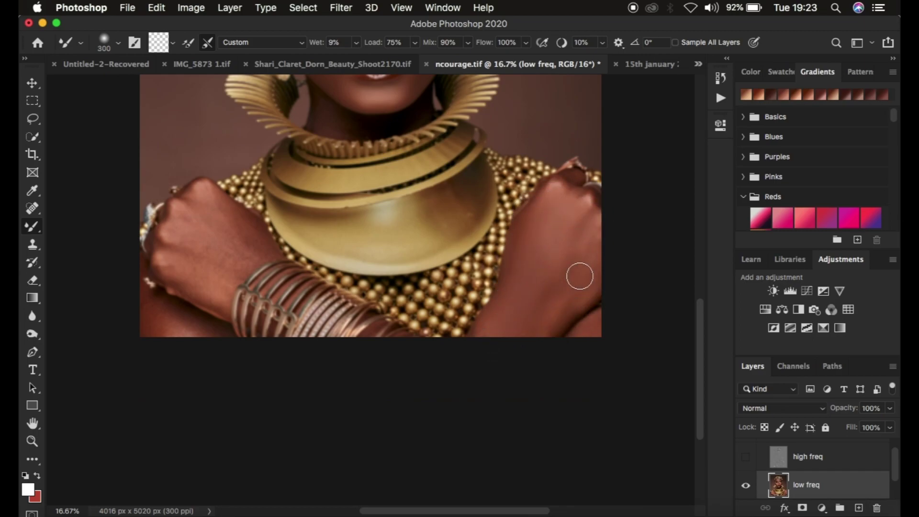
key("bracketleft")
mouse_move(205, 204)
left_mouse_down()
mouse_move(237, 224)
mouse_move(246, 254)
mouse_move(200, 229)
mouse_move(238, 256)
mouse_move(188, 273)
left_mouse_up()
key("bracketleft")
key("bracketleft")
mouse_move(267, 255)
left_mouse_down()
mouse_move(174, 220)
mouse_move(226, 294)
mouse_move(196, 189)
mouse_move(168, 287)
mouse_move(179, 322)
left_mouse_up()
key("bracketright")
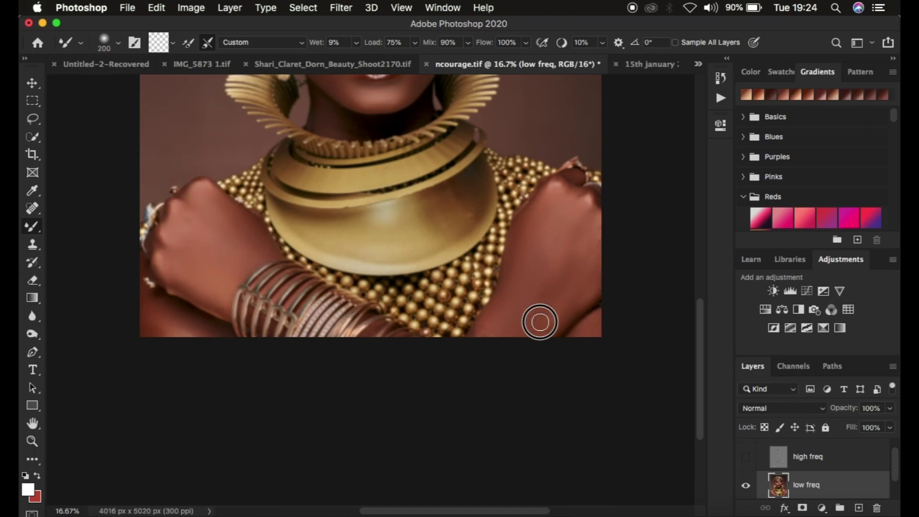
- Show the high freq layer again and check the blended skin with its texture on the full portrait
scroll(478, 215, "up", 5)
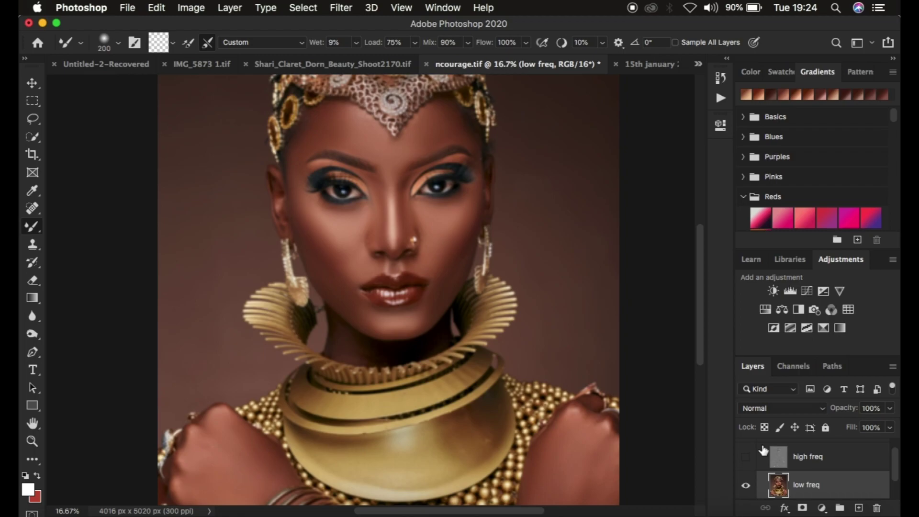
left_click(746, 467)
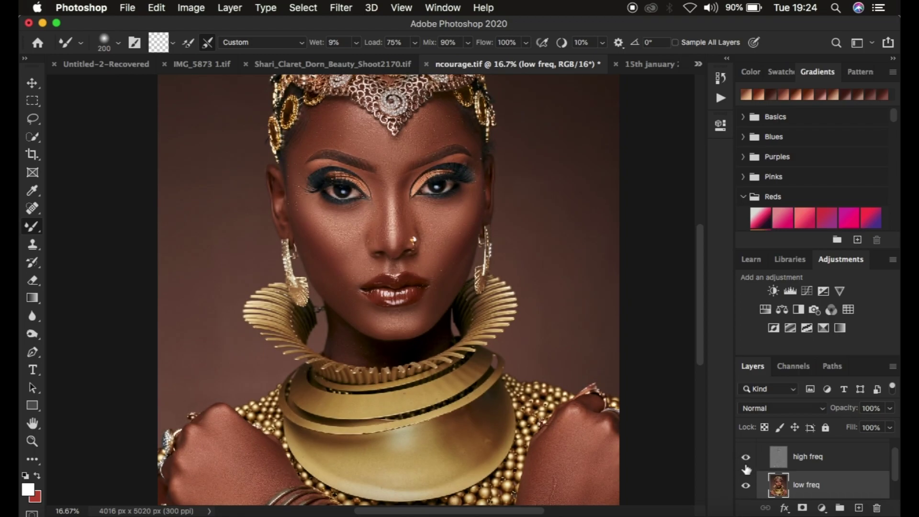
key("super+minus")
key("super+minus")
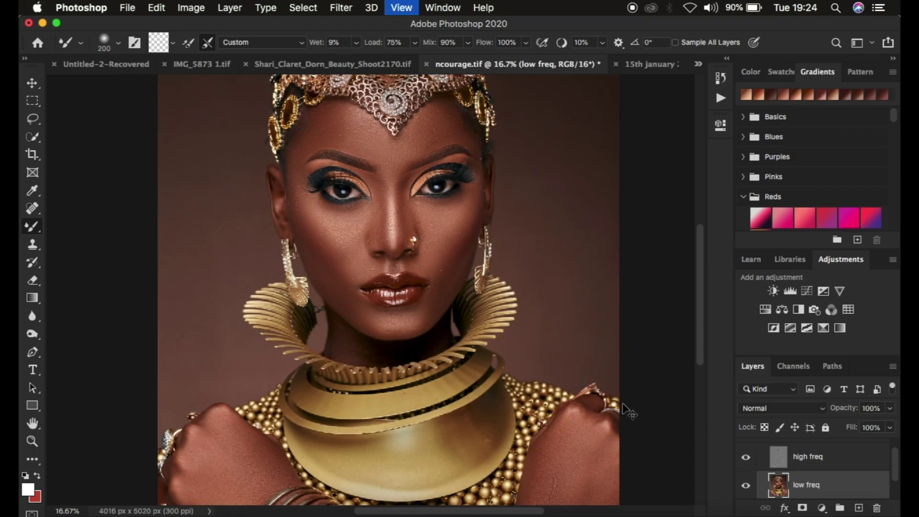
key("super+equal")
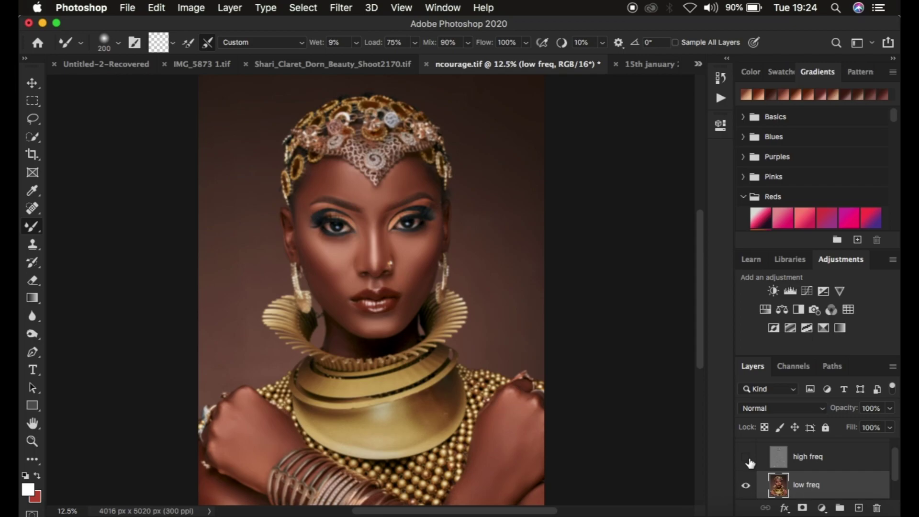
left_click(747, 458)
scroll(846, 474, "up", 1)
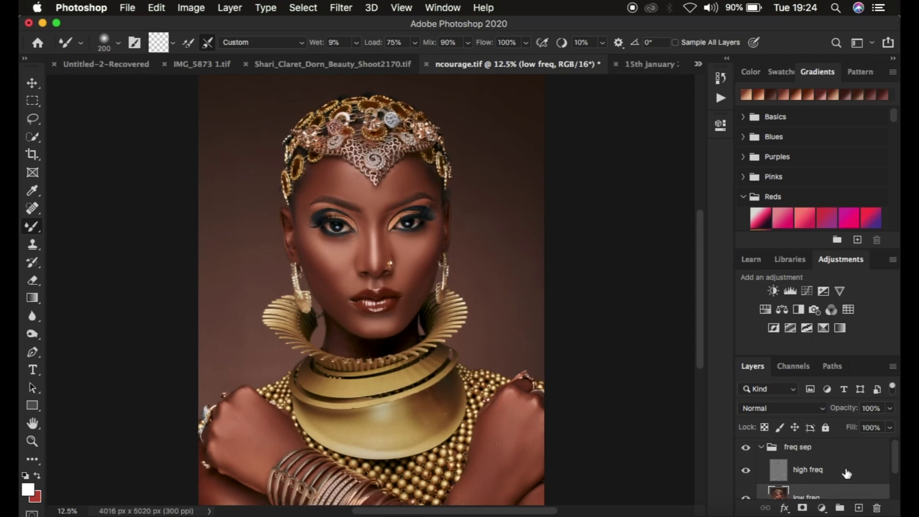
- Compare the face before and after retouching by toggling the freq sep group's visibility
left_click(746, 448)
key("super+equal")
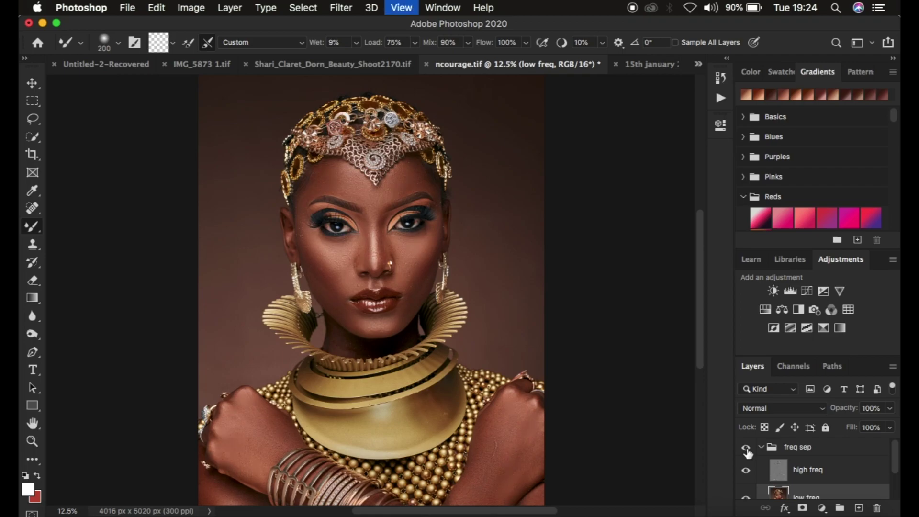
key("super+equal")
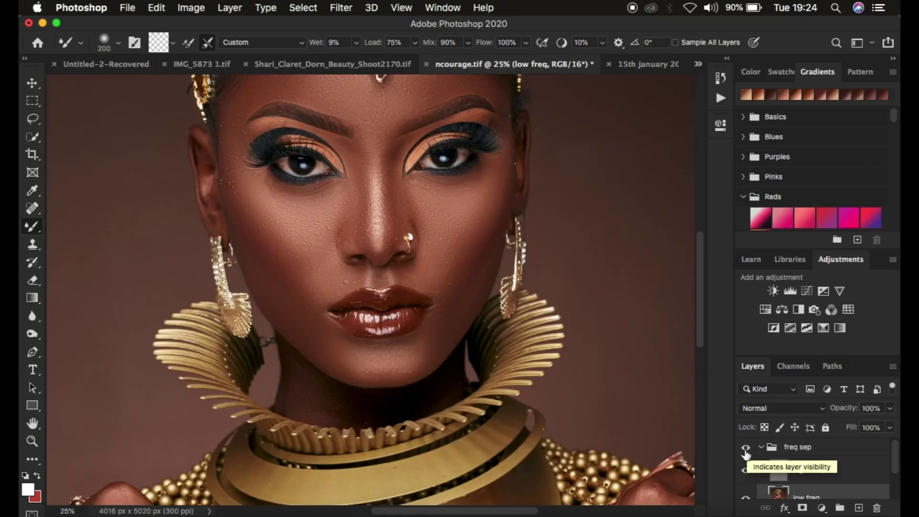
left_click(745, 450)
left_click(745, 450)
left_click(746, 450)
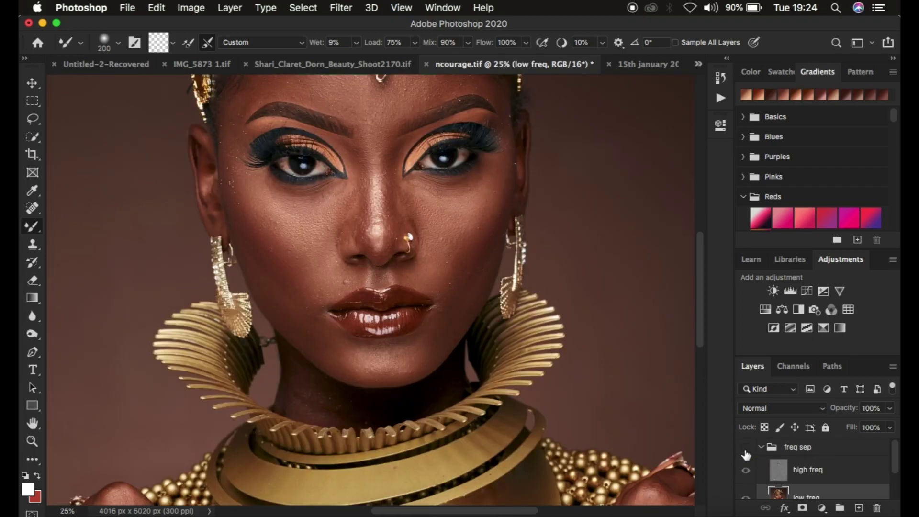
- Show the freq sep group again and check the retouched skin on the full portrait
left_click(746, 450)
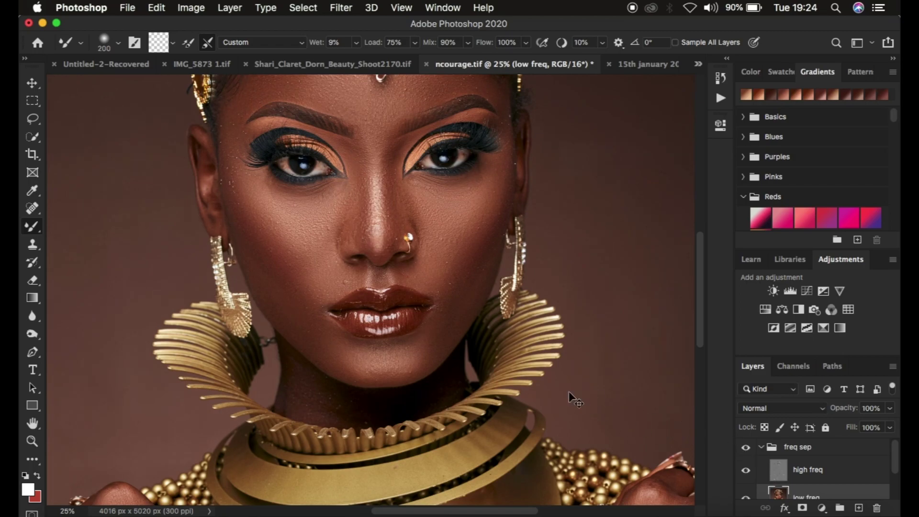
key("super+minus")
key("super+minus")
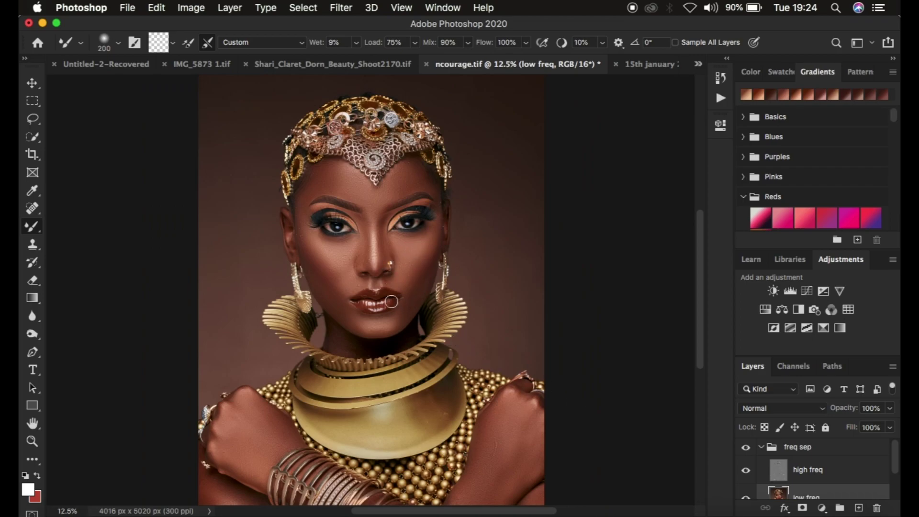
mouse_move(328, 264)
left_mouse_down()
mouse_move(318, 263)
mouse_move(335, 290)
mouse_move(321, 268)
mouse_move(338, 282)
left_mouse_up()
mouse_move(404, 312)
left_mouse_down()
mouse_move(370, 329)
mouse_move(388, 329)
mouse_move(368, 326)
left_mouse_up()
- Lasso the forehead skin between the headpiece and the eyebrows on the low freq layer and apply a 21-pixel Gaussian Blur to it
left_click(32, 120)
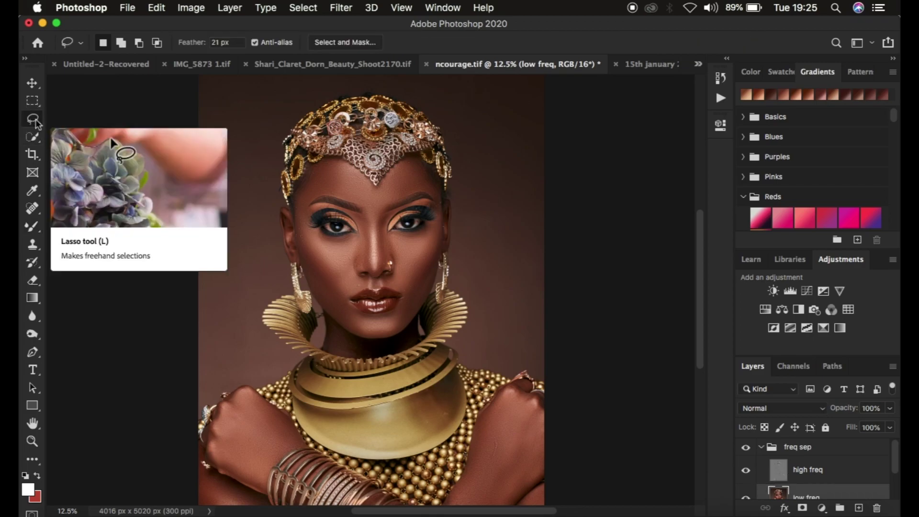
key("super+equal")
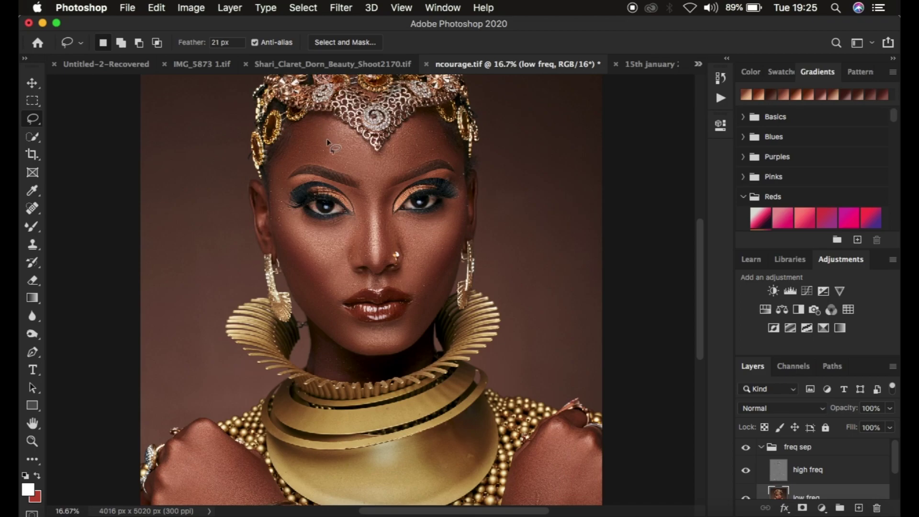
mouse_move(309, 119)
left_mouse_down()
mouse_move(275, 177)
mouse_move(308, 159)
mouse_move(332, 161)
mouse_move(377, 194)
mouse_move(397, 168)
left_mouse_up()
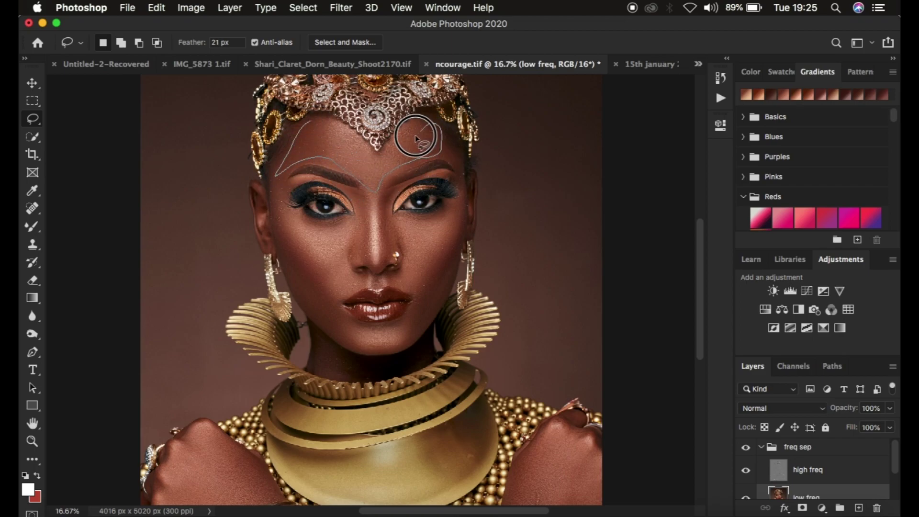
left_click_drag(318, 122, 319, 123)
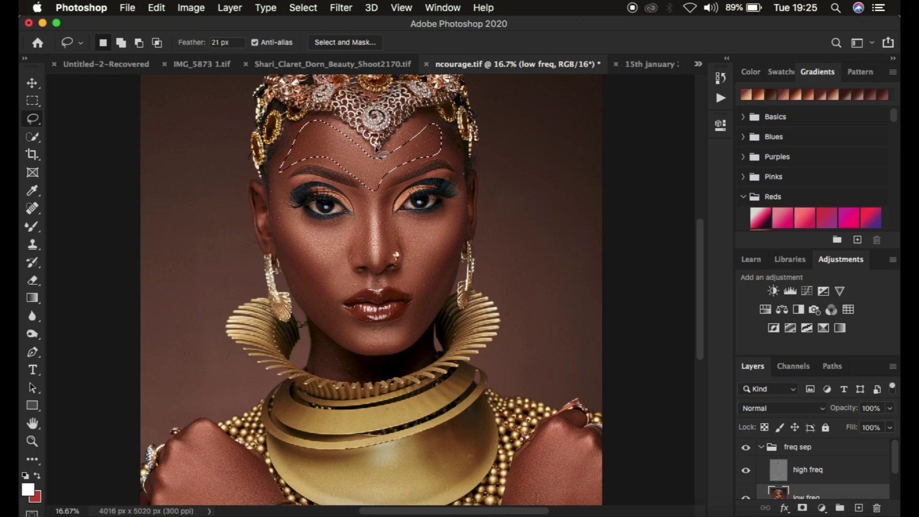
left_click(340, 8)
mouse_move(381, 171)
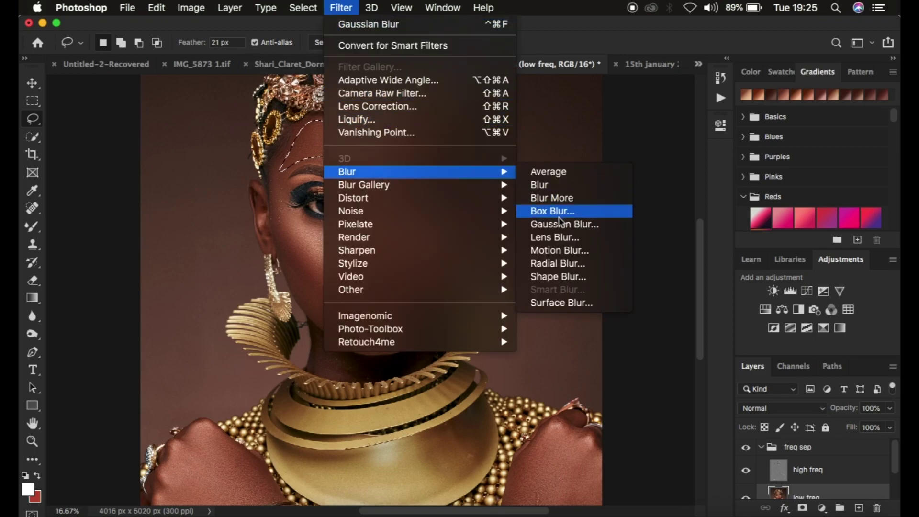
left_click(562, 228)
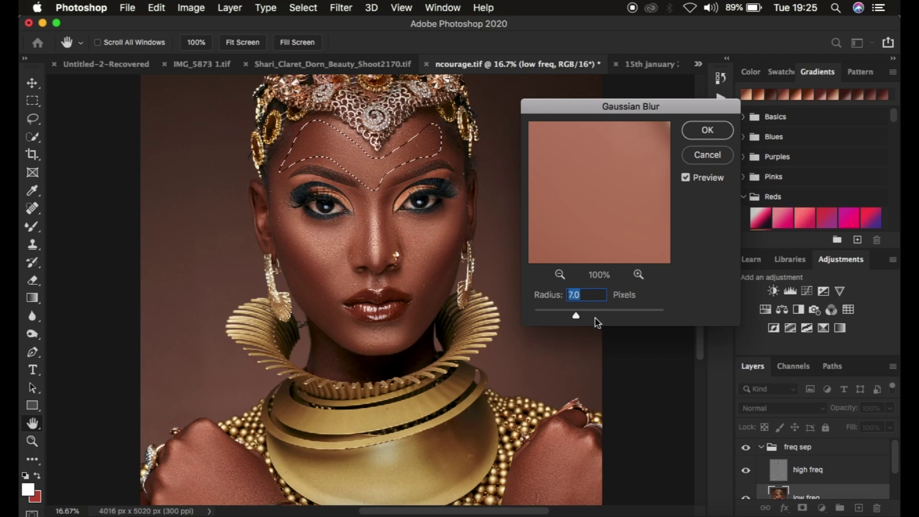
left_click_drag(577, 315, 585, 315)
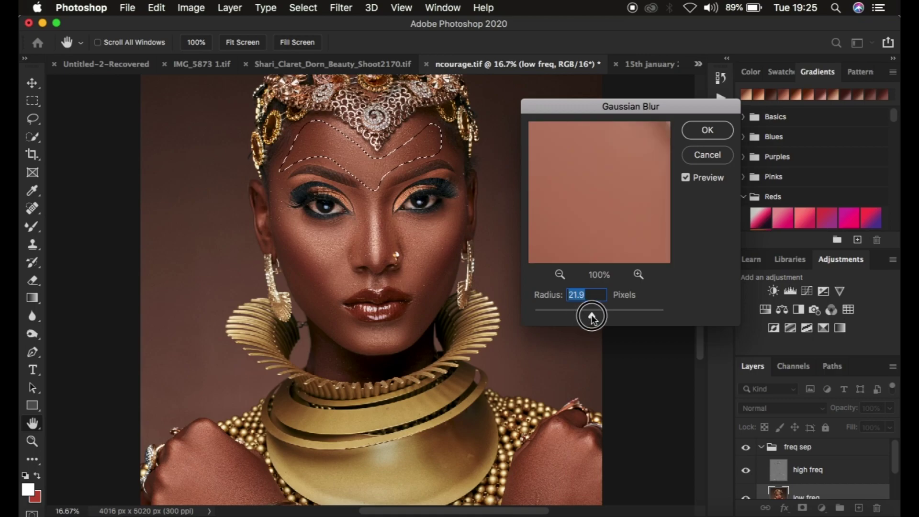
left_click_drag(591, 316, 592, 315)
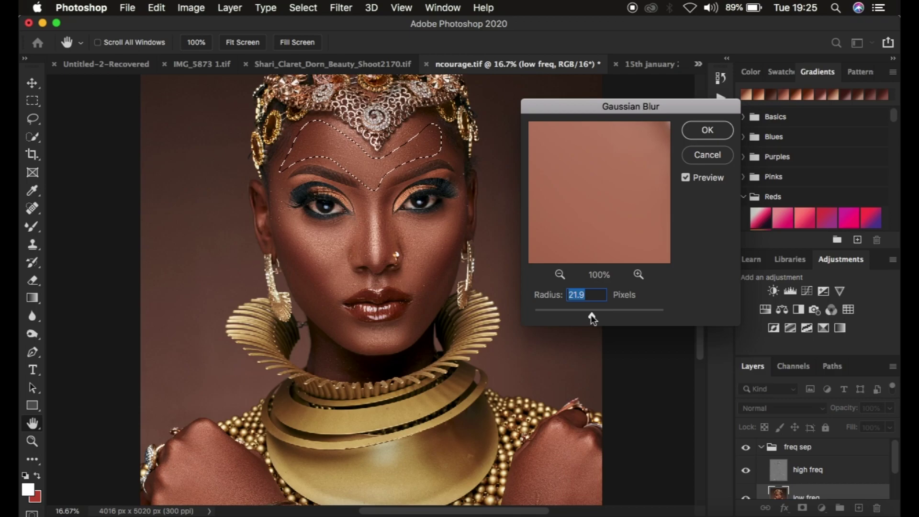
type("7")
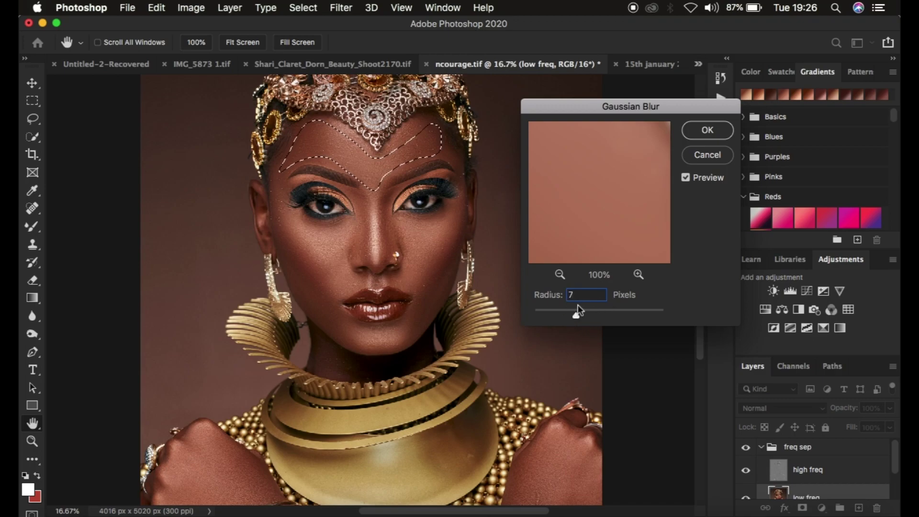
key("BackSpace")
type("21")
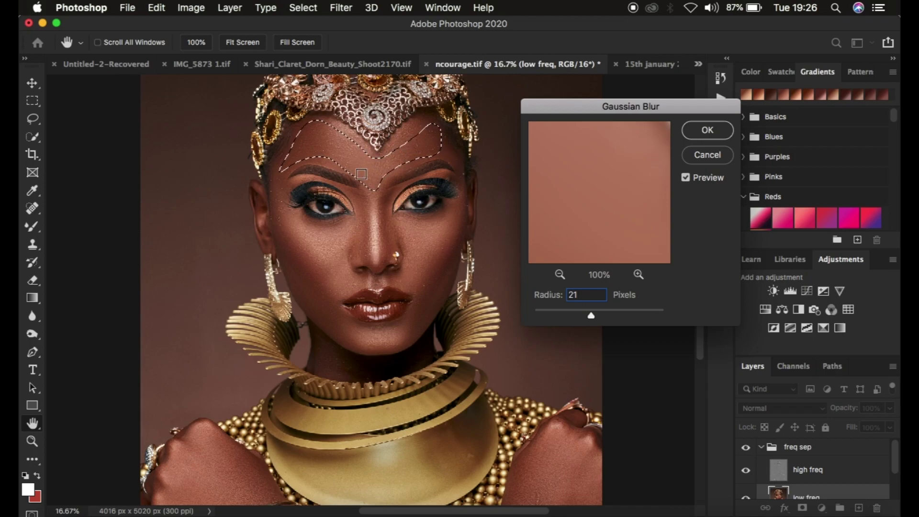
left_click(708, 130)
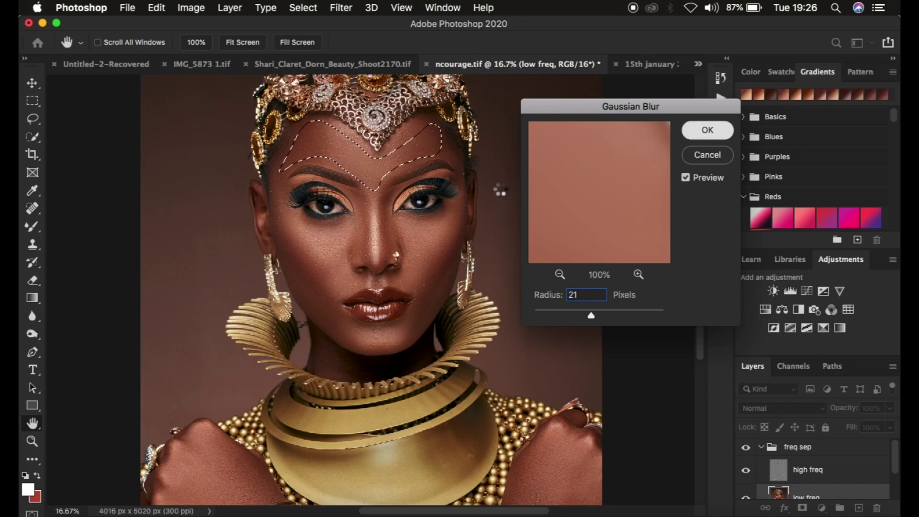
left_click(409, 220)
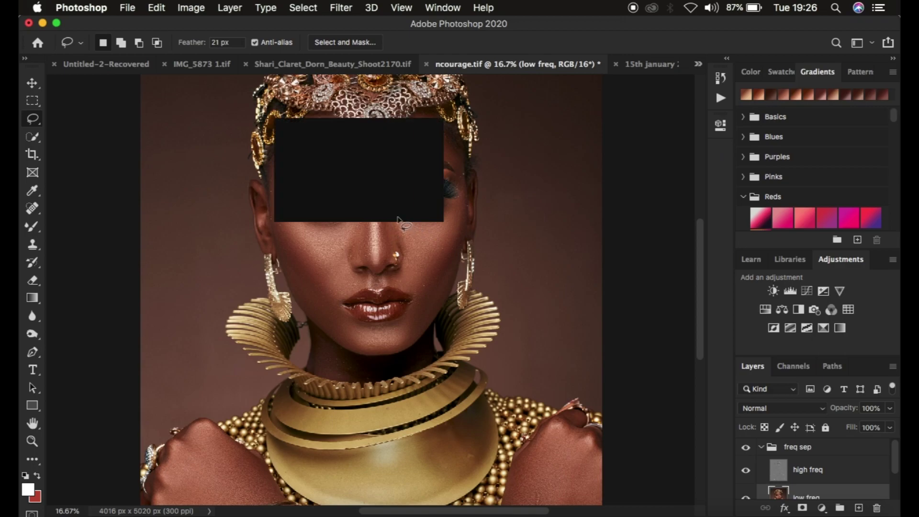
- Lasso the upper cheek area under each eye and repeat the Gaussian Blur on both
key("super+minus")
key("super+equal")
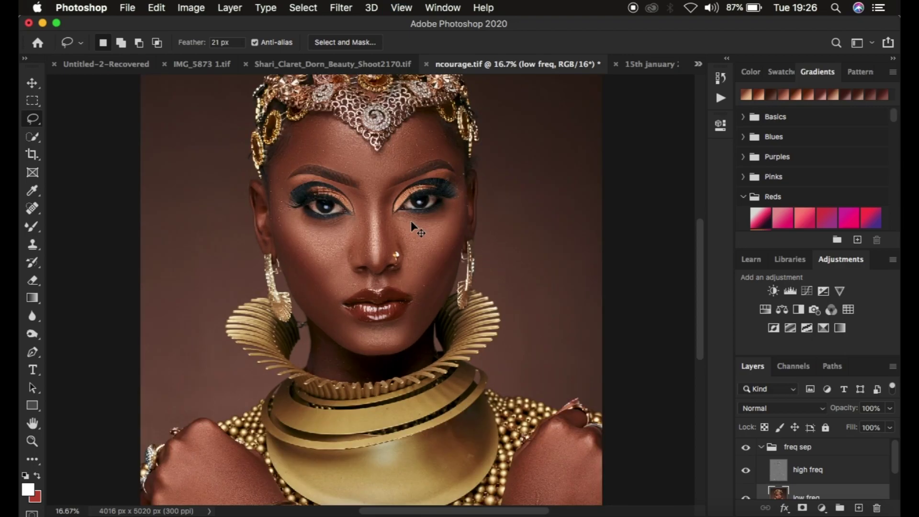
mouse_move(398, 220)
left_mouse_down()
mouse_move(455, 203)
mouse_move(459, 210)
mouse_move(417, 264)
mouse_move(398, 222)
left_mouse_up()
right_click(423, 235)
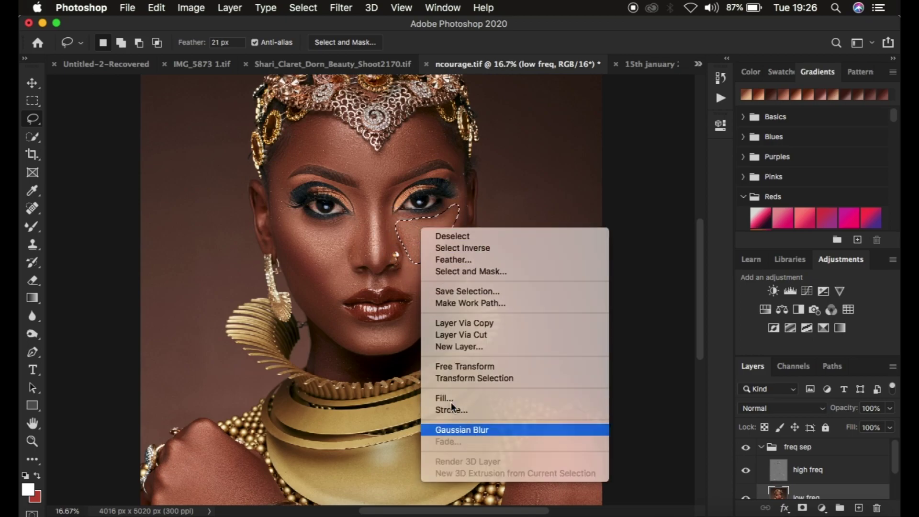
left_click(473, 429)
mouse_move(281, 206)
left_mouse_down()
mouse_move(309, 255)
mouse_move(346, 246)
mouse_move(323, 225)
left_mouse_up()
right_click(310, 228)
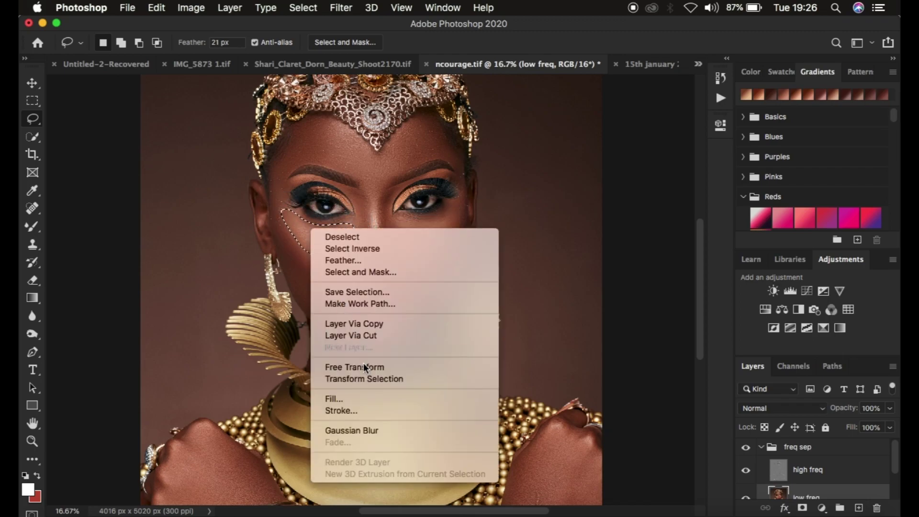
left_click(374, 429)
left_click(386, 375)
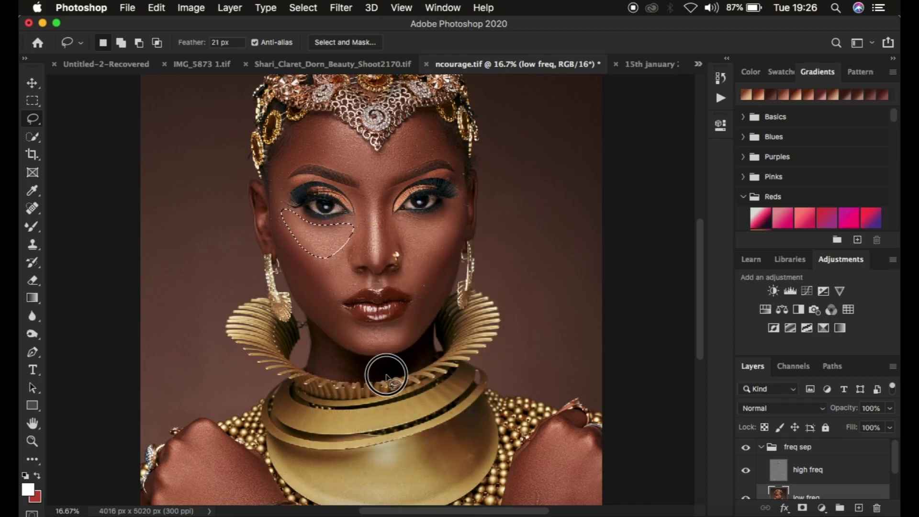
- Lasso the cheek beside the nose ring, repeat the Gaussian Blur on it and accept its Fade at 100% opacity in Normal mode
mouse_move(395, 282)
left_mouse_down()
mouse_move(424, 290)
mouse_move(442, 250)
left_mouse_up()
right_click(420, 271)
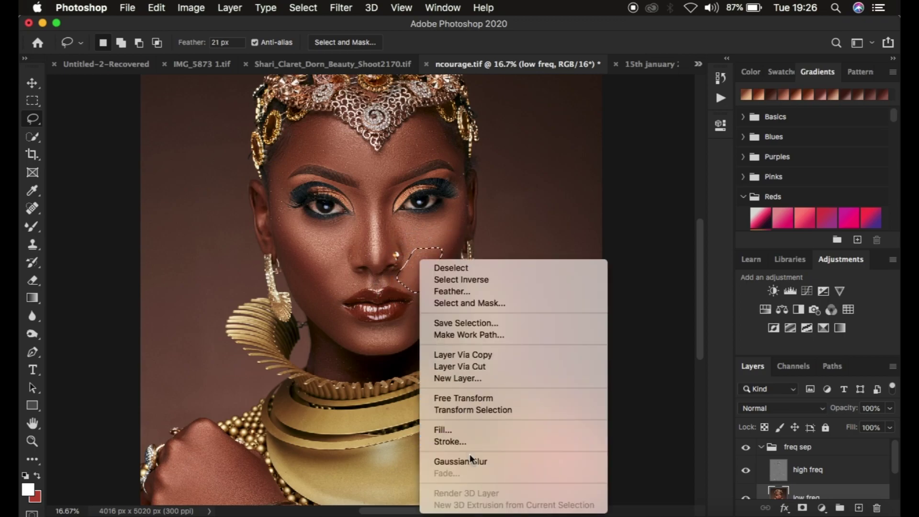
left_click(472, 460)
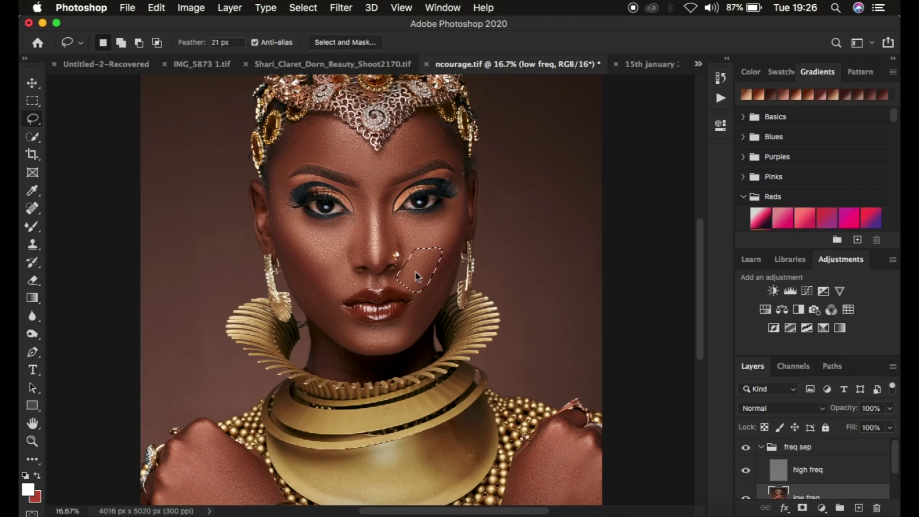
right_click(416, 260)
left_click(489, 473)
left_click(726, 153)
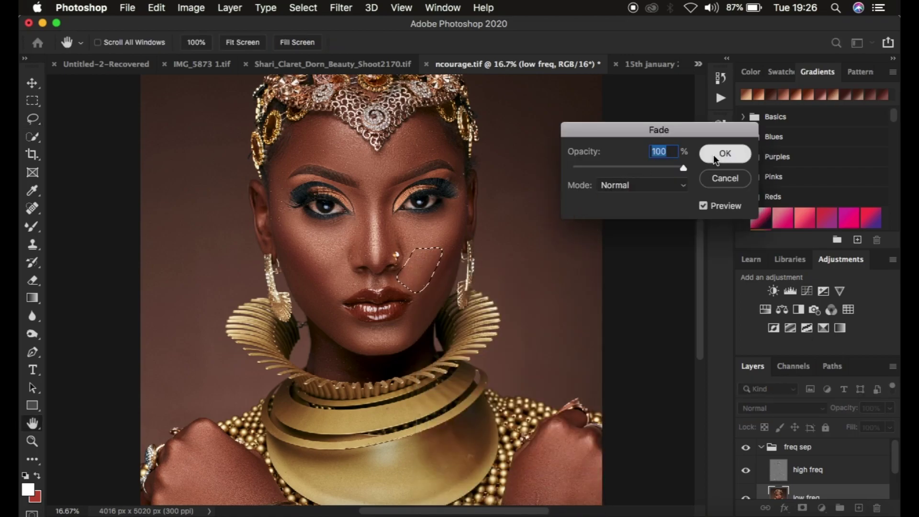
- Lasso the lower cheek opposite the nose ring and the skin around the chin, repeating the Gaussian Blur on each
key("l")
left_click(360, 280)
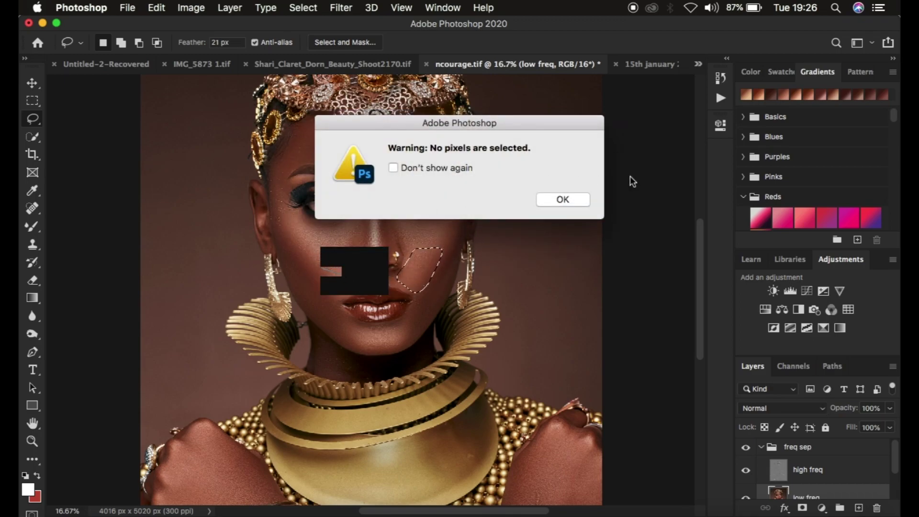
left_click(577, 199)
key("super+minus")
key("super+plus")
mouse_move(331, 270)
left_mouse_down()
mouse_move(360, 276)
mouse_move(335, 299)
mouse_move(322, 284)
left_mouse_up()
right_click(341, 289)
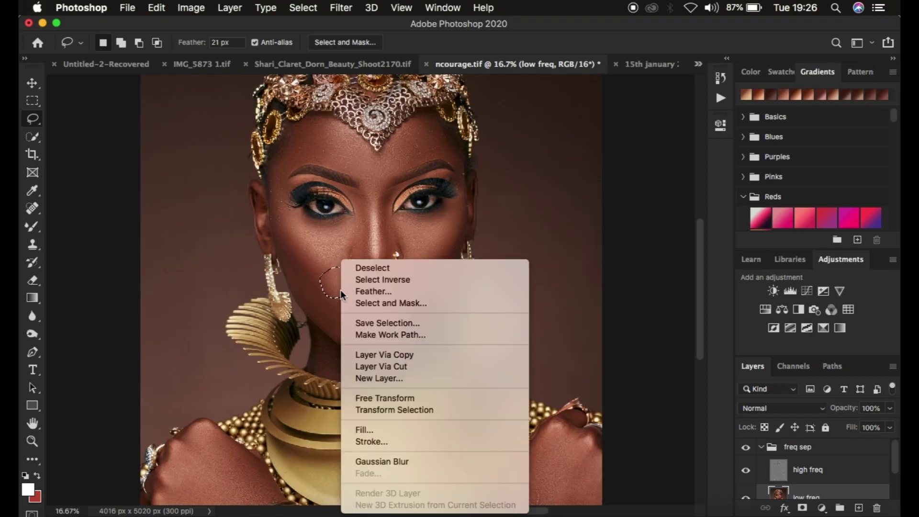
left_click(399, 463)
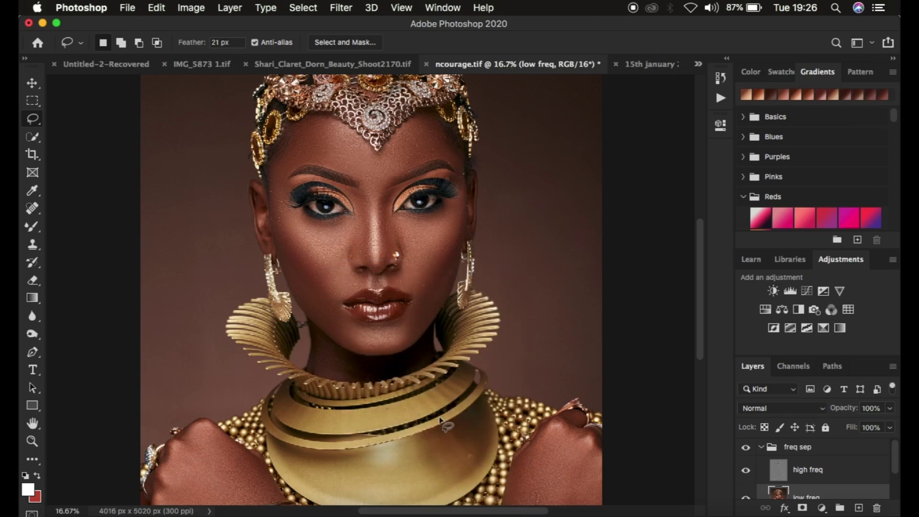
mouse_move(315, 294)
left_mouse_down()
mouse_move(336, 327)
mouse_move(379, 346)
mouse_move(424, 310)
mouse_move(396, 322)
mouse_move(347, 320)
mouse_move(330, 301)
left_mouse_up()
right_click(363, 332)
left_click(435, 464)
- Lasso each side of the nose bridge, repeat the Gaussian Blur on both and clear the selection
mouse_move(341, 186)
left_mouse_down()
mouse_move(368, 227)
mouse_move(364, 260)
mouse_move(351, 258)
mouse_move(358, 223)
mouse_move(350, 189)
left_mouse_up()
right_click(356, 205)
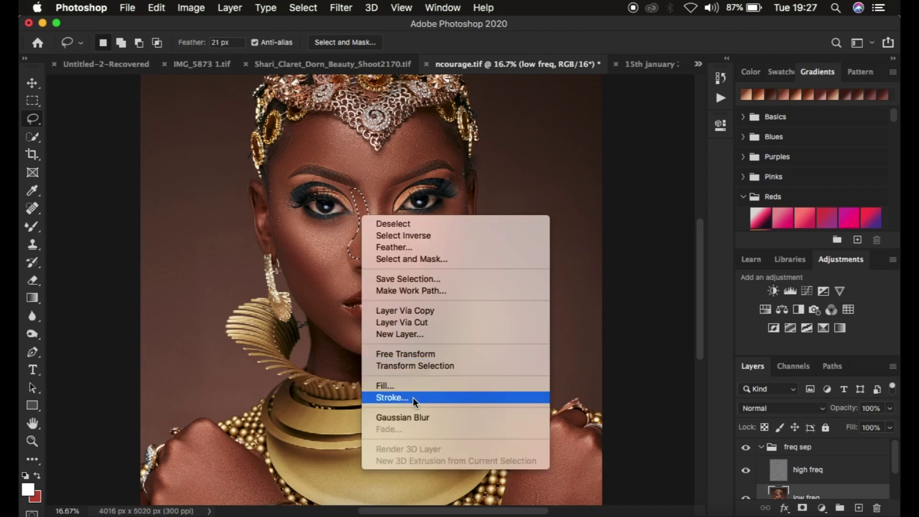
left_click(417, 418)
left_click(431, 287)
mouse_move(400, 184)
left_mouse_down()
mouse_move(378, 206)
mouse_move(378, 265)
mouse_move(391, 244)
mouse_move(407, 241)
mouse_move(389, 193)
left_mouse_up()
right_click(388, 228)
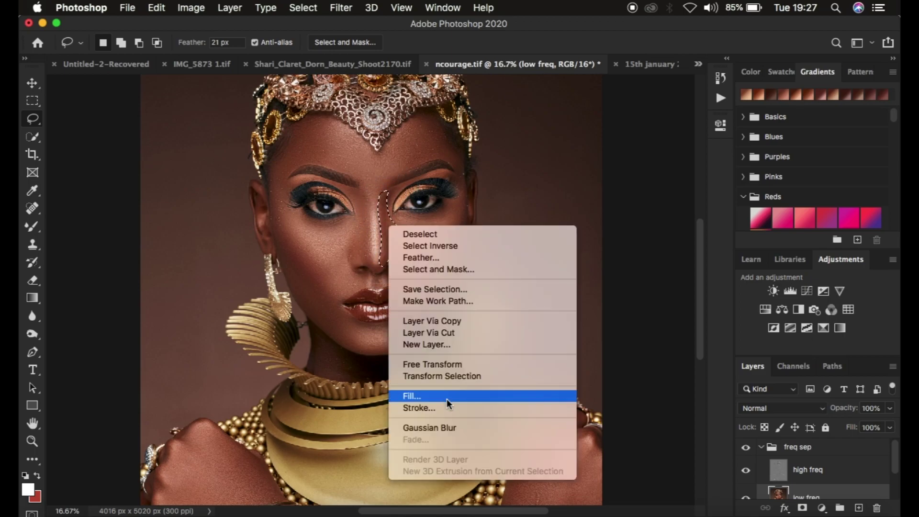
left_click(456, 426)
left_click(454, 292)
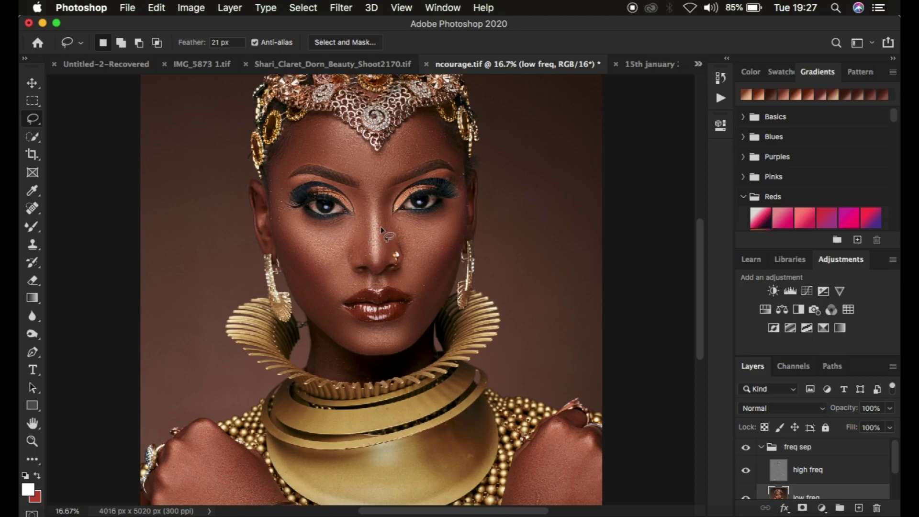
- Examine the blurred skin transitions on the face and the full portrait at several magnifications
key("super+minus")
key("super+plus")
key("super+plus")
key("super+minus")
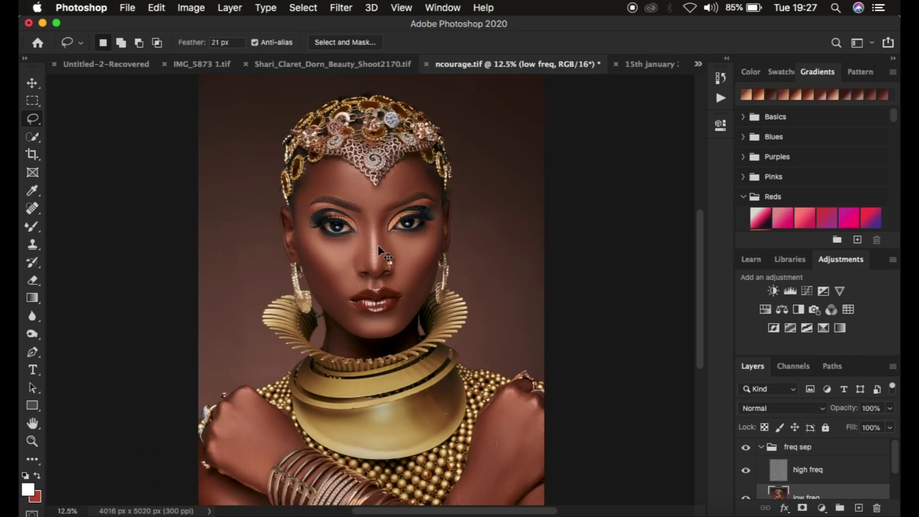
key("super+minus")
key("super+minus")
key("super+minus")
key("super+plus")
key("super+plus")
key("super+plus")
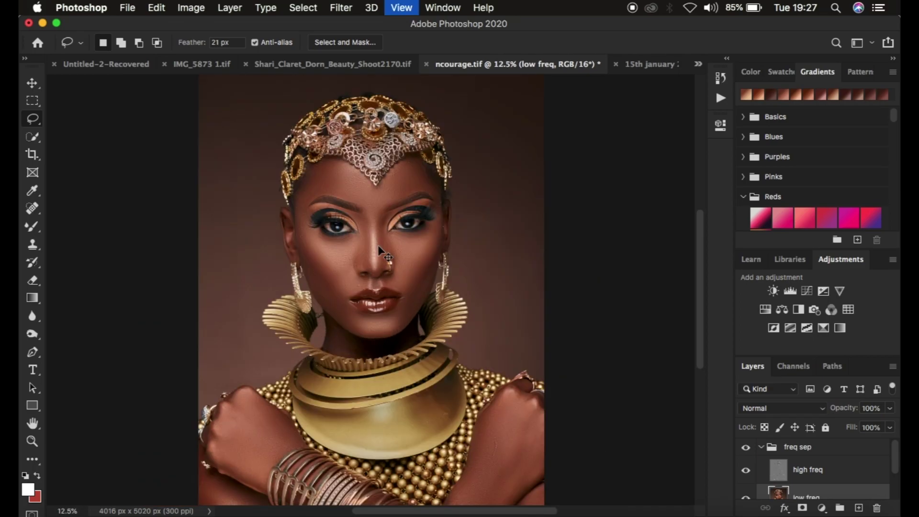
key("super+plus")
key("super+plus")
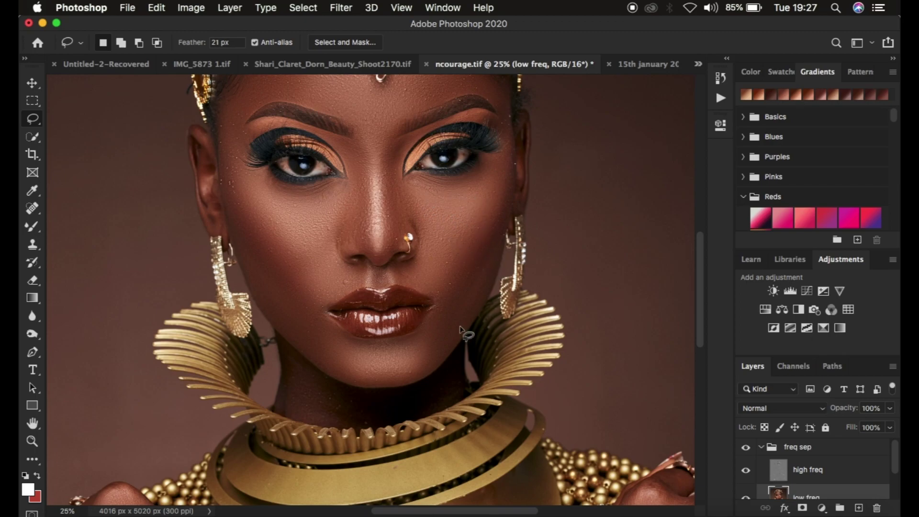
- Select the high freq layer and ready the Clone Stamp with a Soft Round brush sampling the current layer for the nose and mouth area
left_click(845, 471)
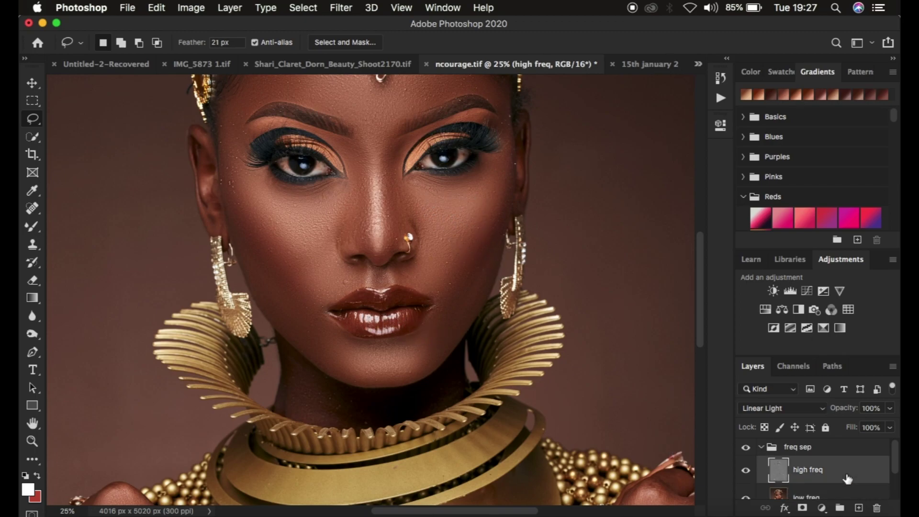
left_click(33, 247)
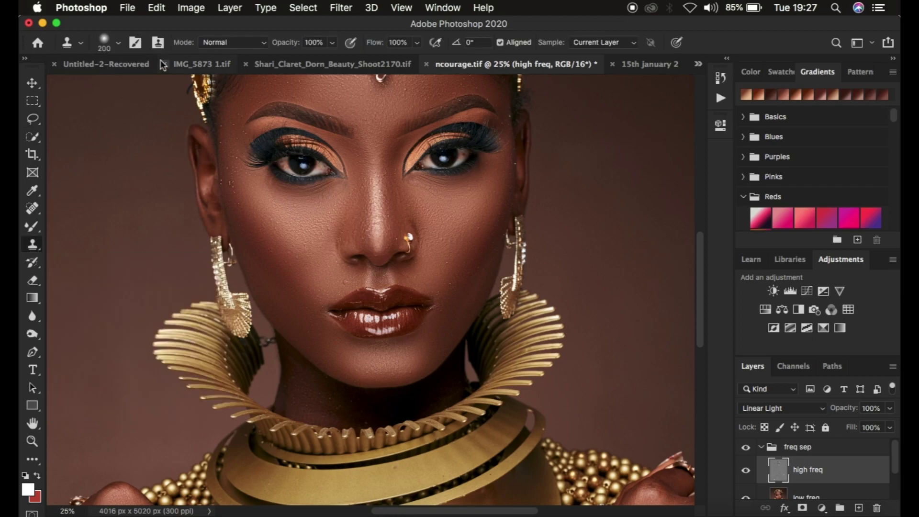
left_click(118, 43)
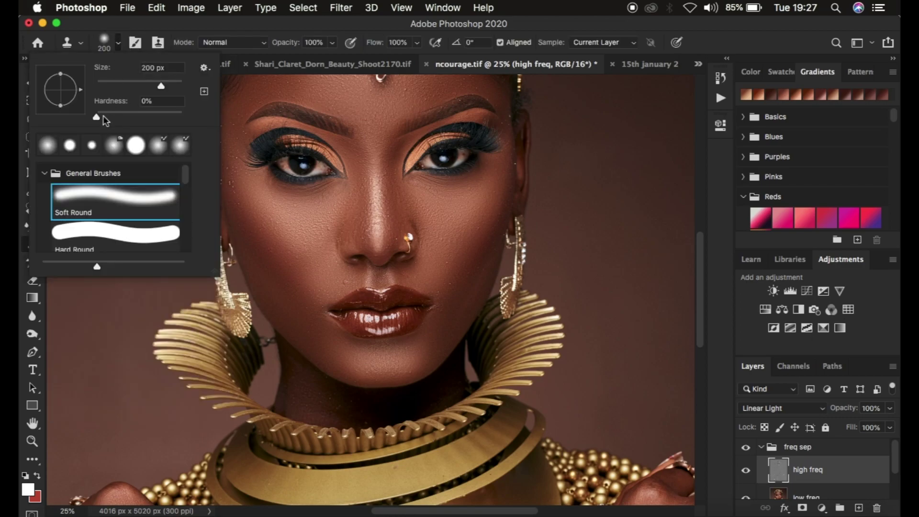
left_click(116, 44)
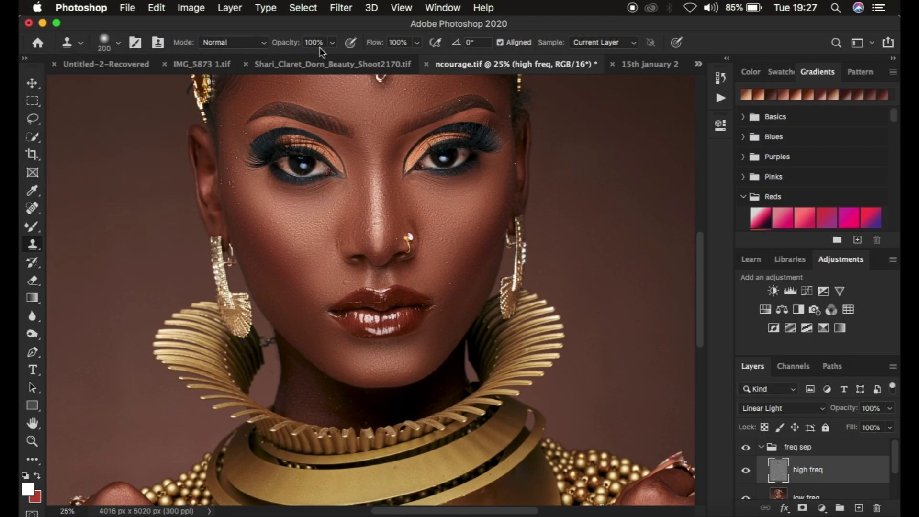
left_click(596, 44)
left_click(593, 44)
key("super+plus")
key("super+plus")
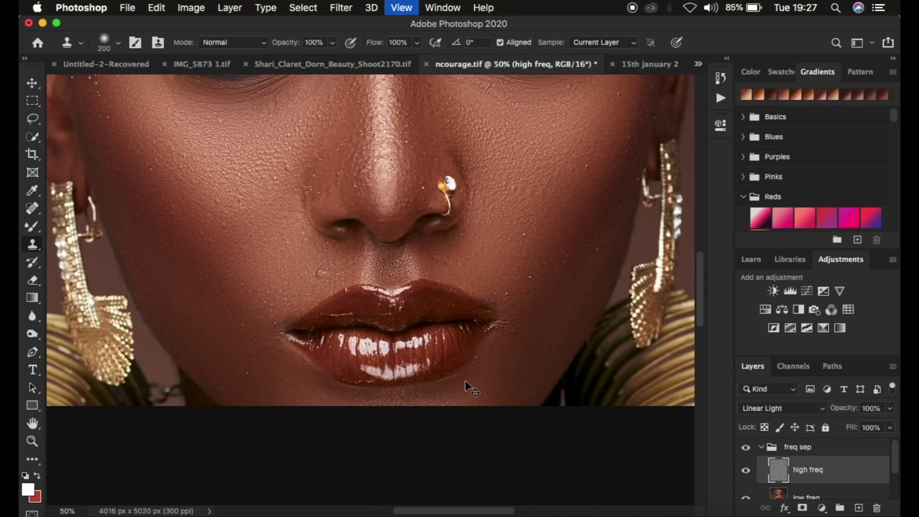
- Reduce the Clone Stamp brush to 50 and clone adjacent clean skin texture over the small round mark above the upper lip
key("super+plus")
key("bracketleft")
key("bracketleft")
key("bracketleft")
key("bracketleft")
key("bracketleft")
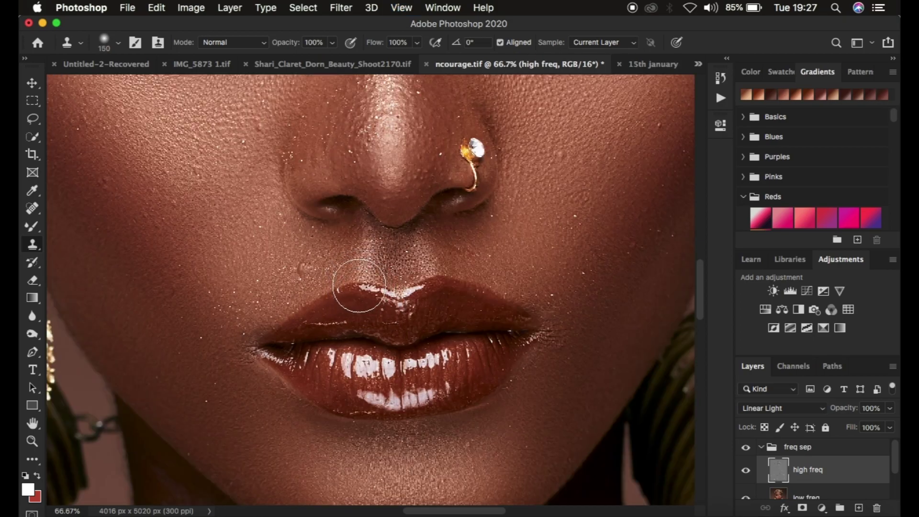
key("bracketleft")
key("bracketleft")
key("bracketleft")
key("bracketleft")
key("bracketleft")
left_click(306, 271)
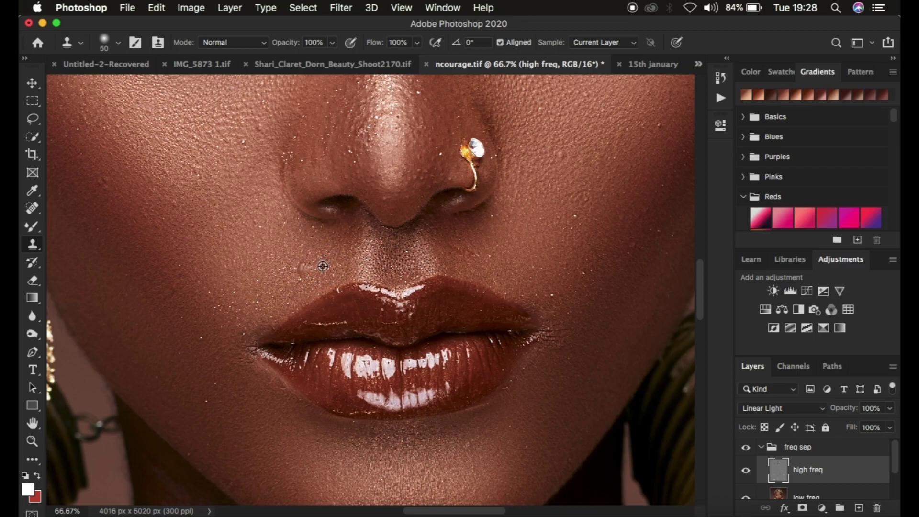
left_click(323, 266, "alt")
left_click(305, 268)
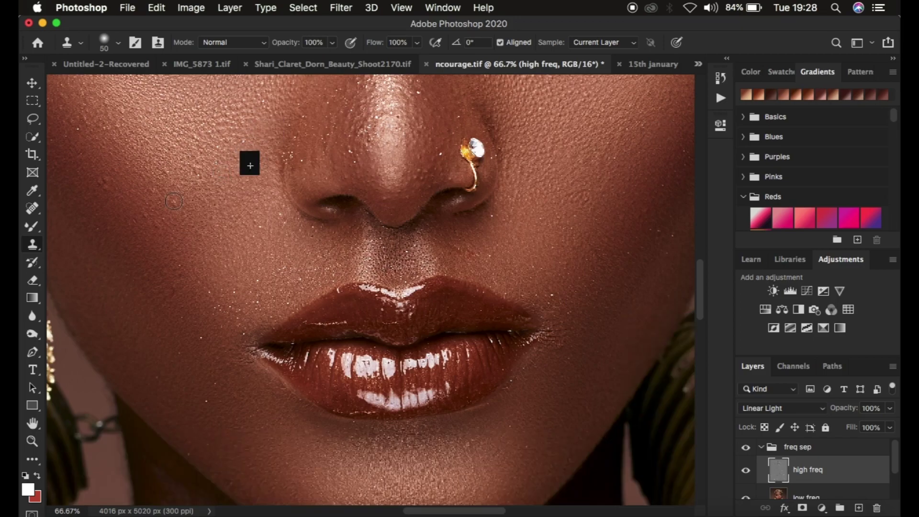
left_click(197, 190, "alt")
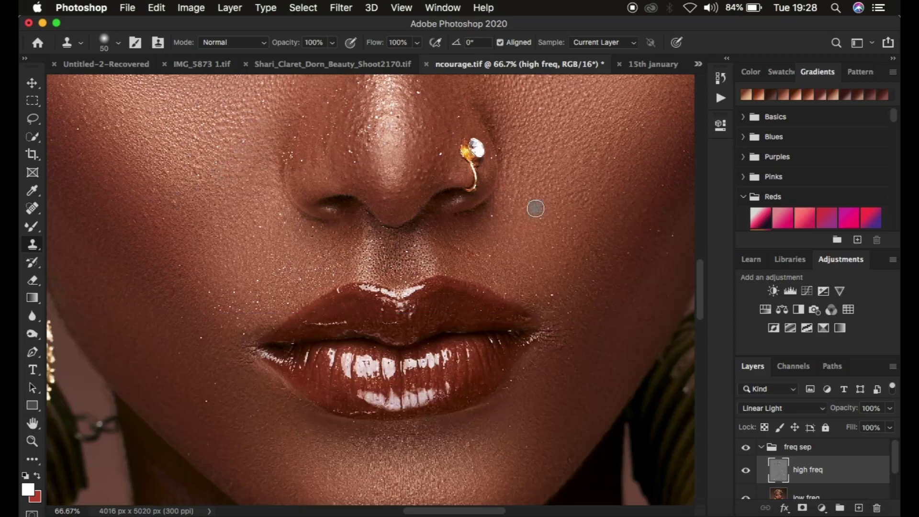
- Inspect the skin texture on the forehead and around the eyes, and the overall retouch on the whole portrait
scroll(535, 208, "up", 15)
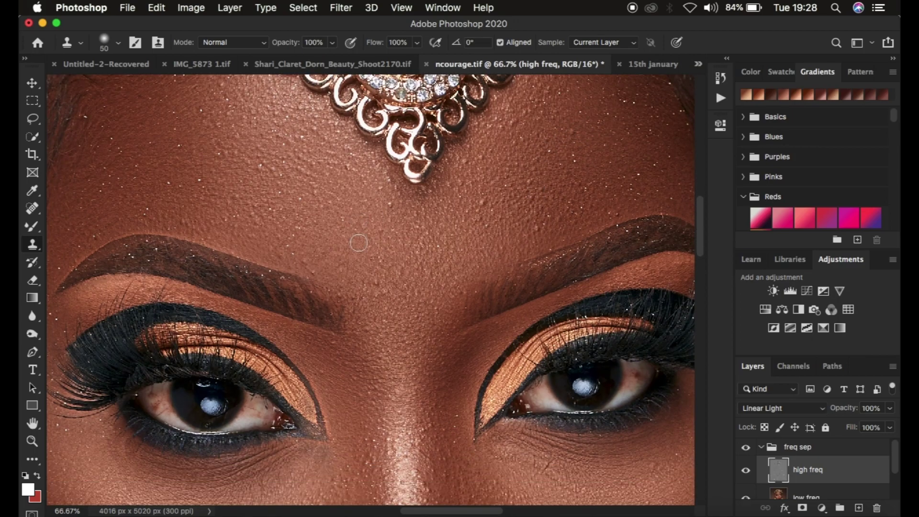
scroll(358, 242, "down", 2)
key("super+minus")
key("super+minus")
key("super+minus")
key("super+minus")
key("super+minus")
key("super+plus")
key("super+plus")
key("super+minus")
key("super+plus")
key("super+minus")
key("super+minus")
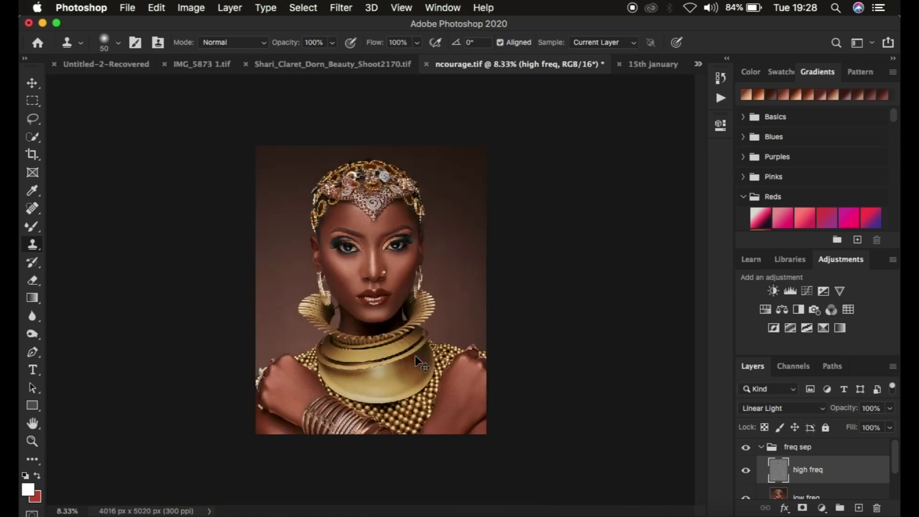
key("super+plus")
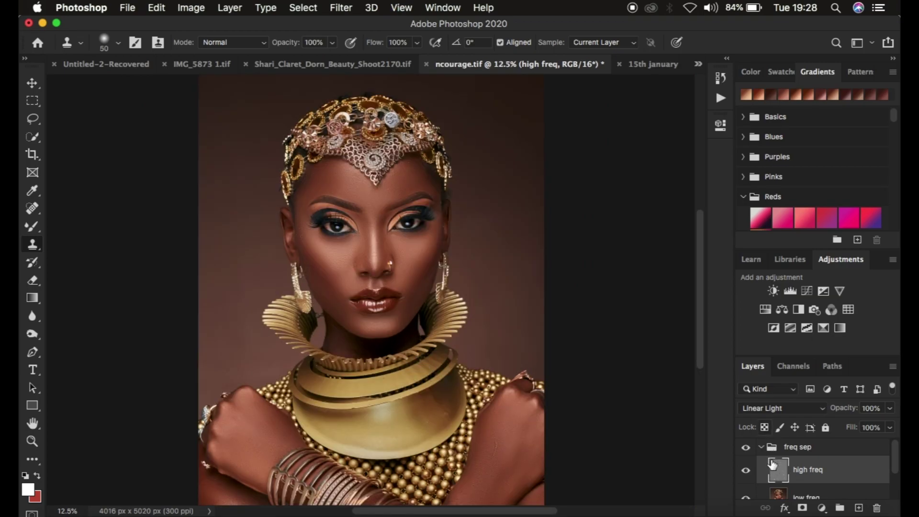
- Compare the portrait before and after retouching by toggling the freq sep group's visibility, leaving the group shown
left_click(747, 450)
left_click(747, 451)
left_click(747, 451)
left_click(747, 451)
left_click(746, 451)
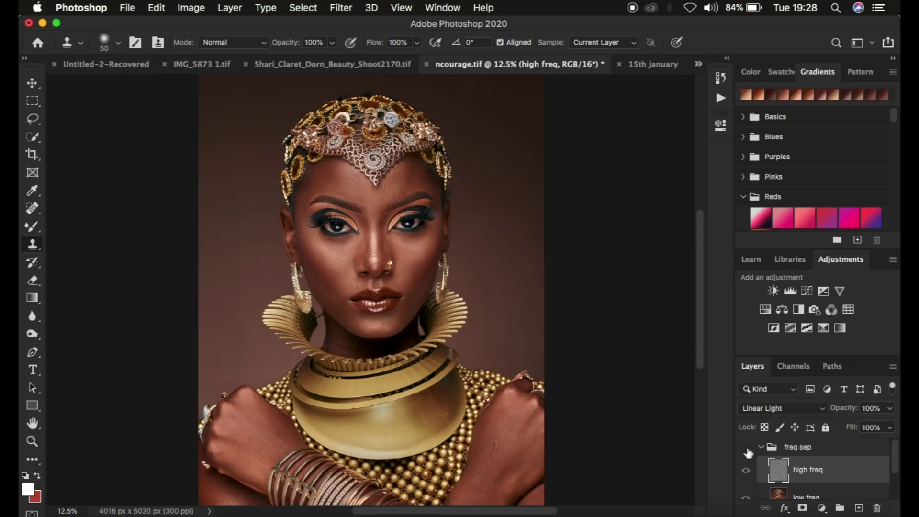
left_click(746, 451)
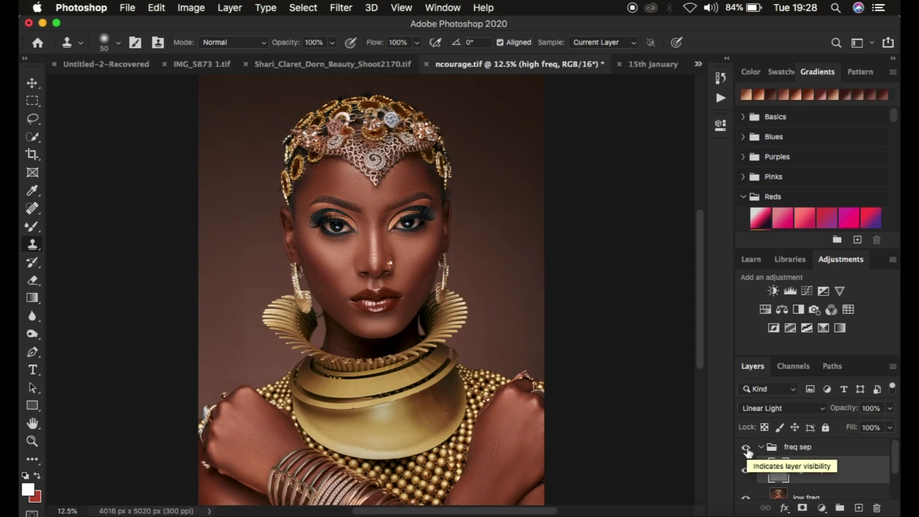